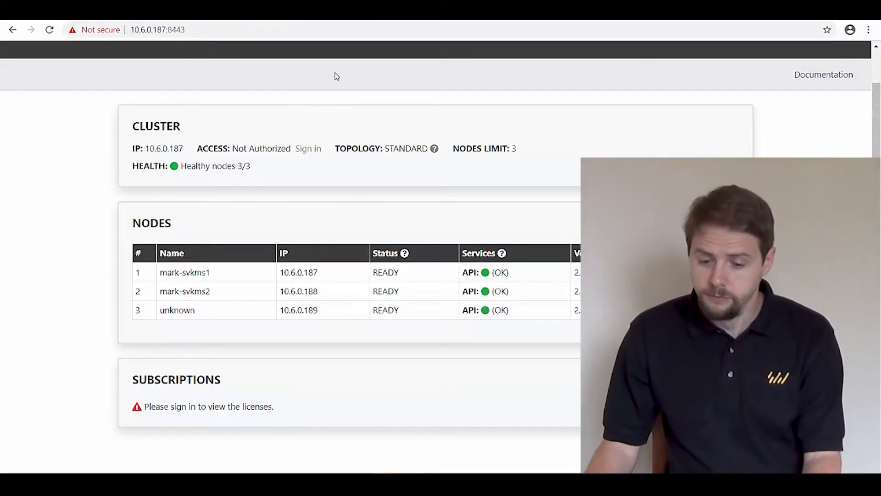
Step: Load 10.6.0.187 without port 8443 and proceed past the untrusted certificate warning
left_click(234, 20)
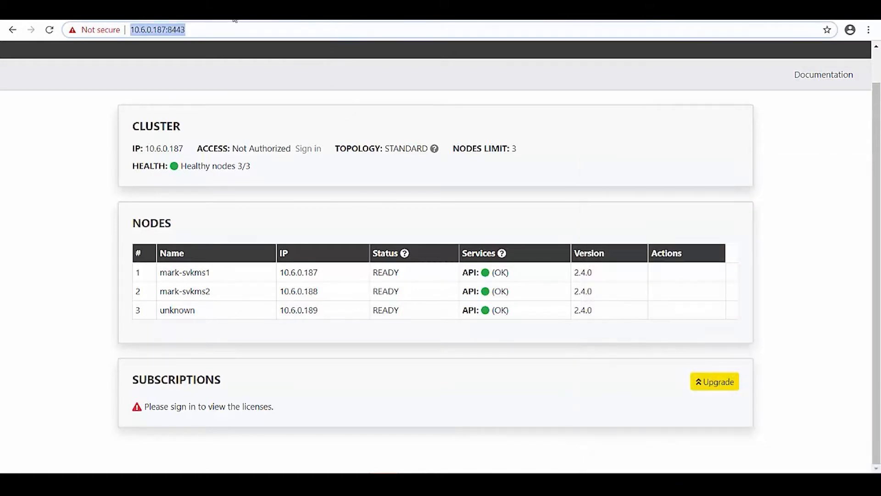
left_click(188, 30)
left_click_drag(188, 31, 211, 31)
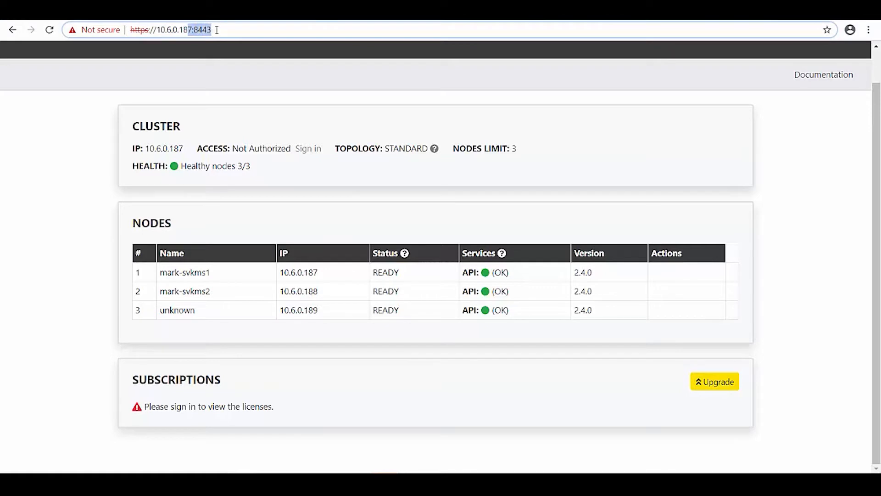
type("7:8443")
key("Return")
left_click(217, 30)
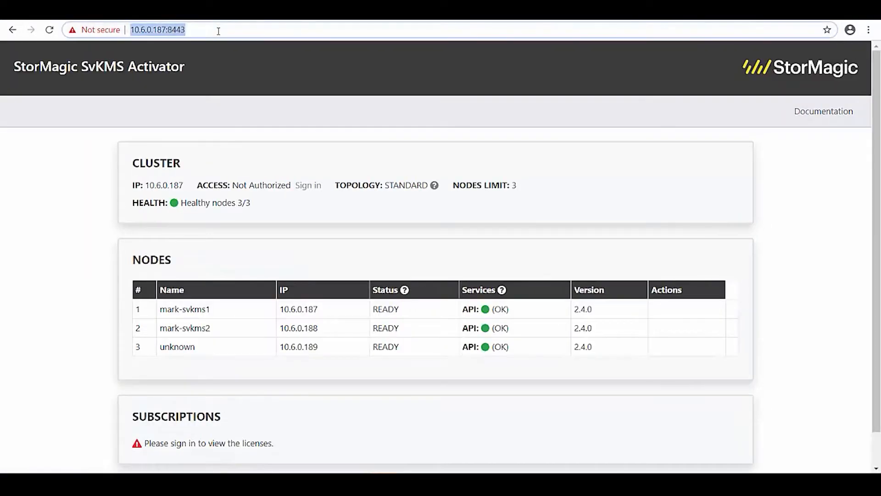
left_click(218, 31)
key("BackSpace")
key("BackSpace")
key("BackSpace")
key("BackSpace")
key("BackSpace")
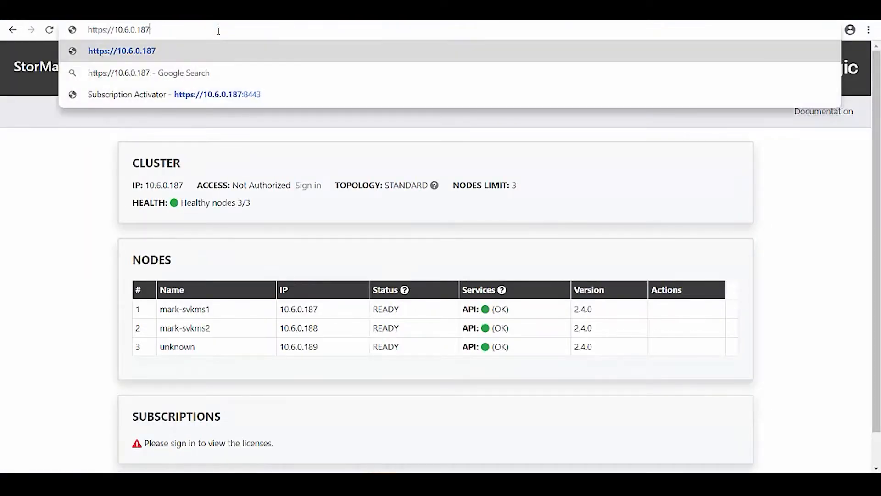
key("Return")
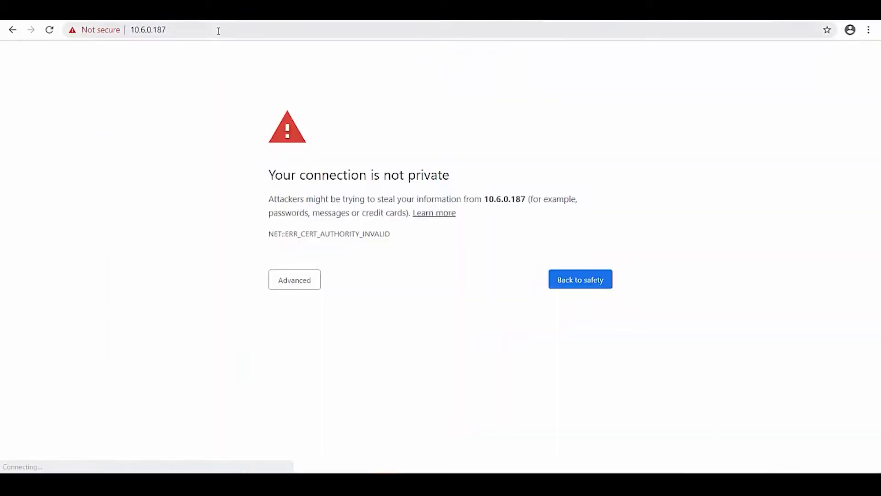
left_click(295, 275)
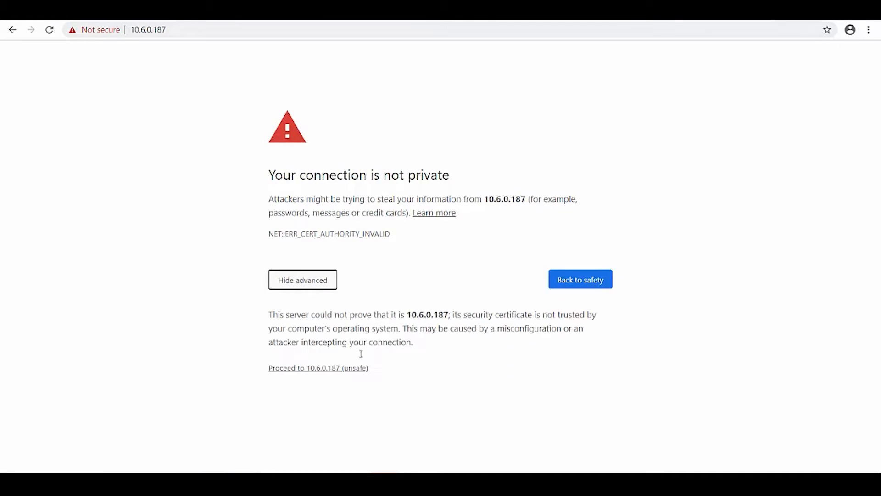
left_click(326, 368)
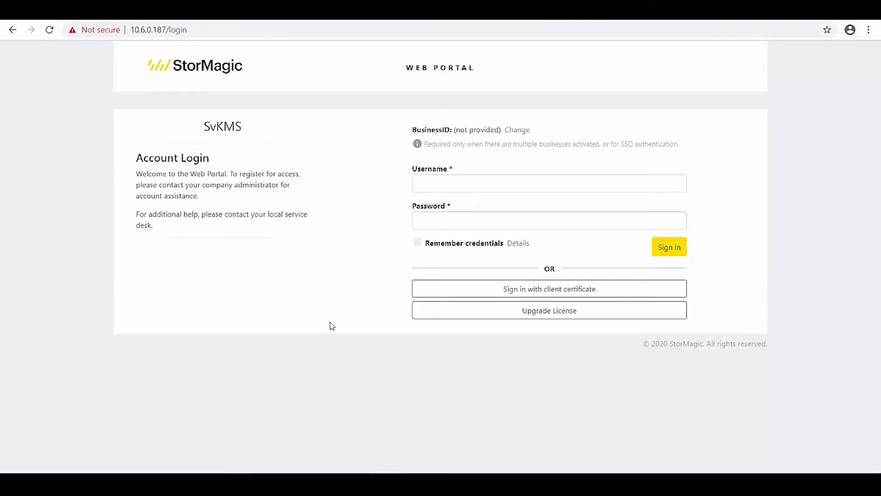
Step: Sign in as root with the account password; the first attempt fails
left_click(443, 186)
type("root")
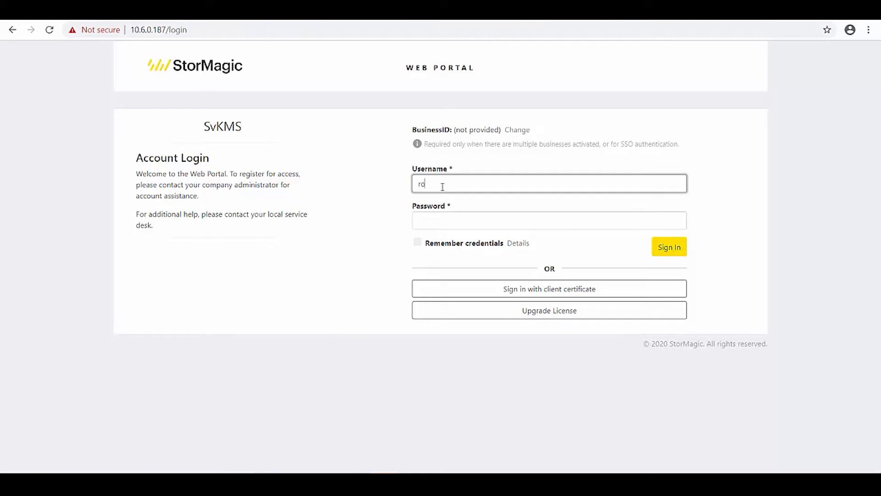
key("Tab")
type("••••")
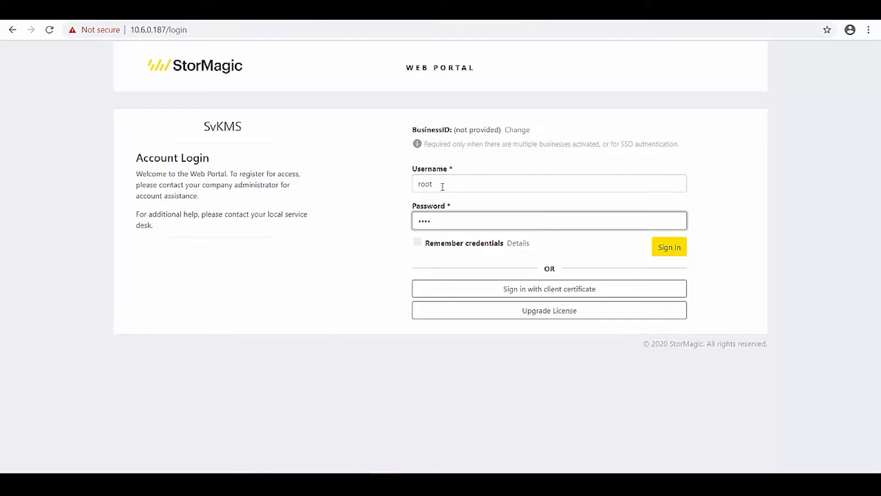
type("••••••")
key("Return")
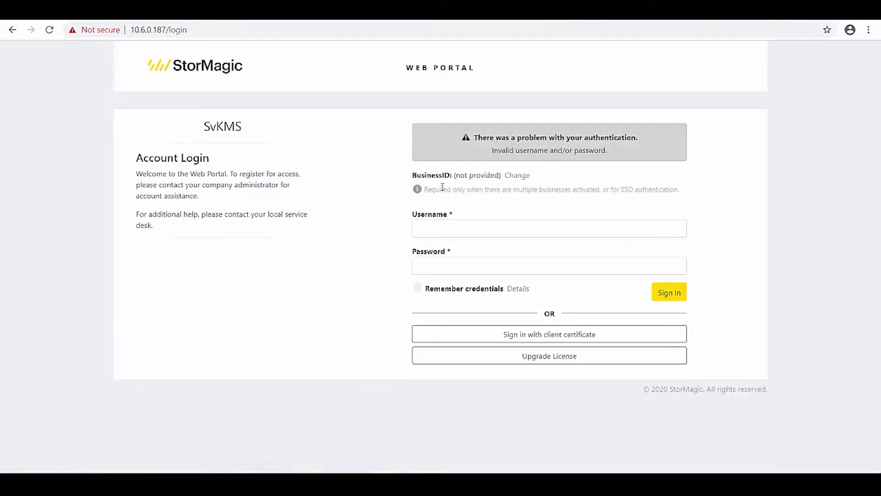
Step: Re-enter username root and the password to sign in successfully
left_click(444, 225)
type("root")
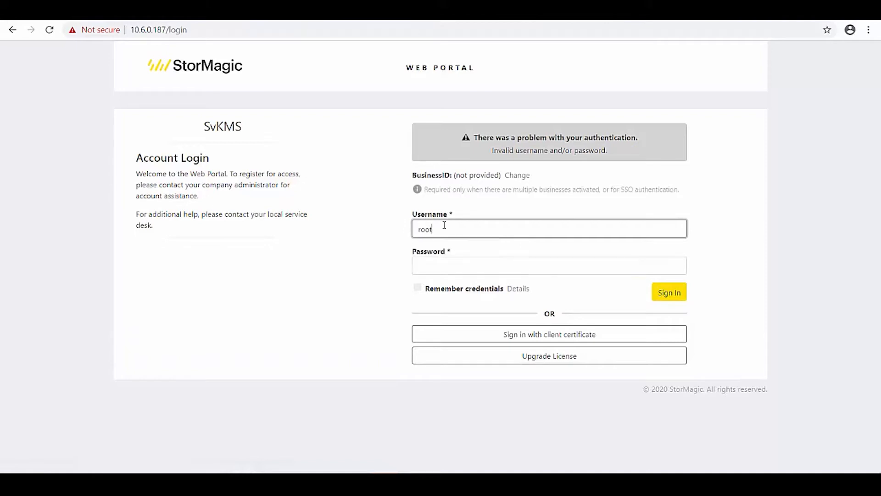
key("Tab")
type("••••••••")
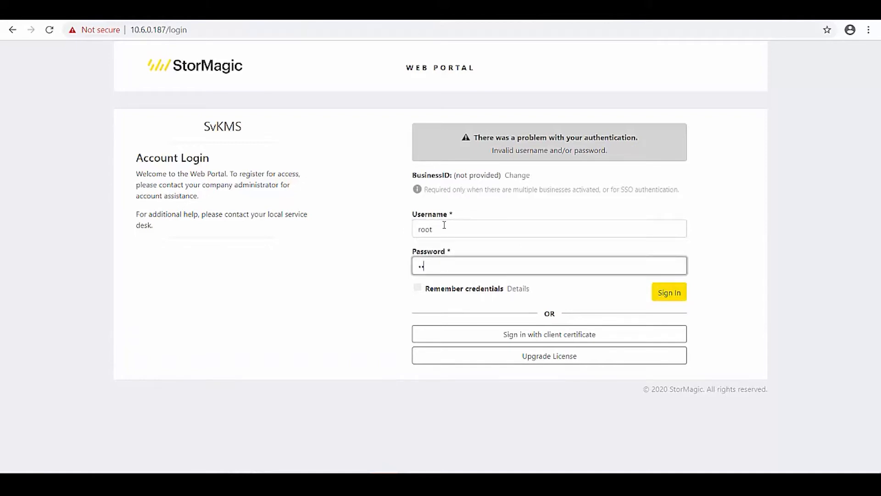
type("•••")
key("Return")
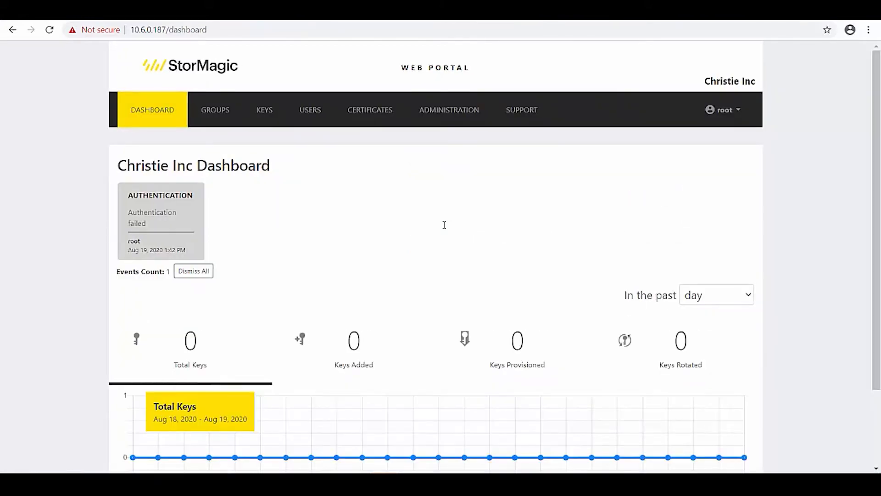
Step: Dismiss all authentication-failed events on the SvKMS dashboard
left_click(204, 275)
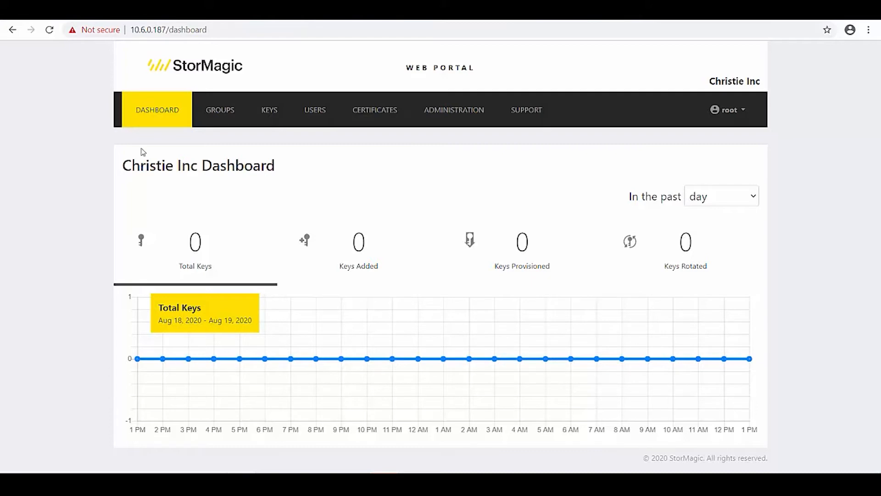
Step: Add a group with Group ID and Display Name both set to vsphere-keys
left_click(220, 112)
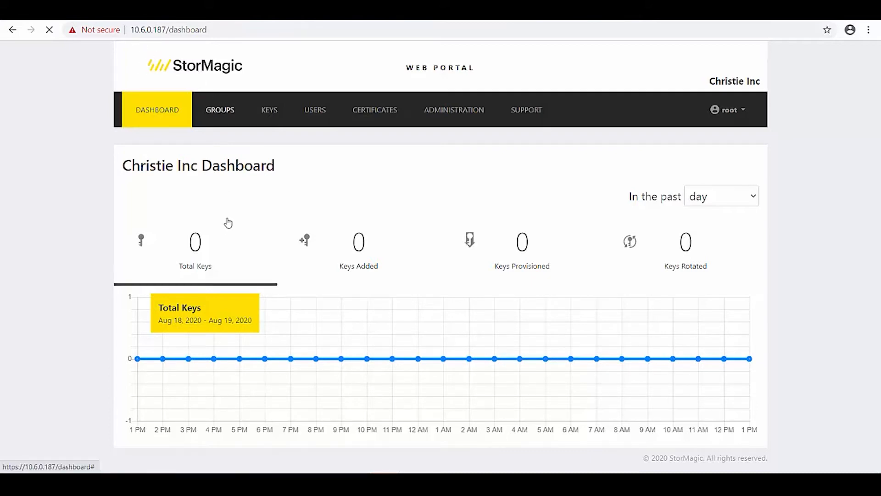
left_click(162, 197)
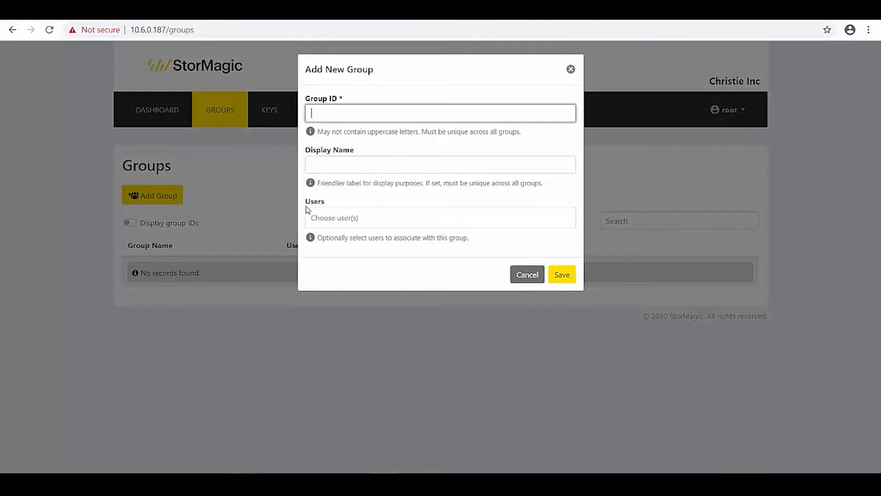
type("vsphere-keys")
key("Tab")
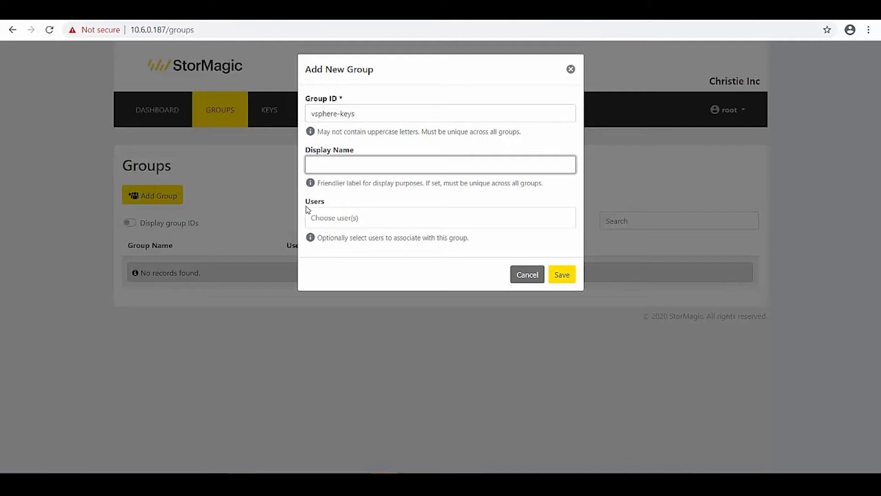
type("vsphere-keys")
left_click(560, 274)
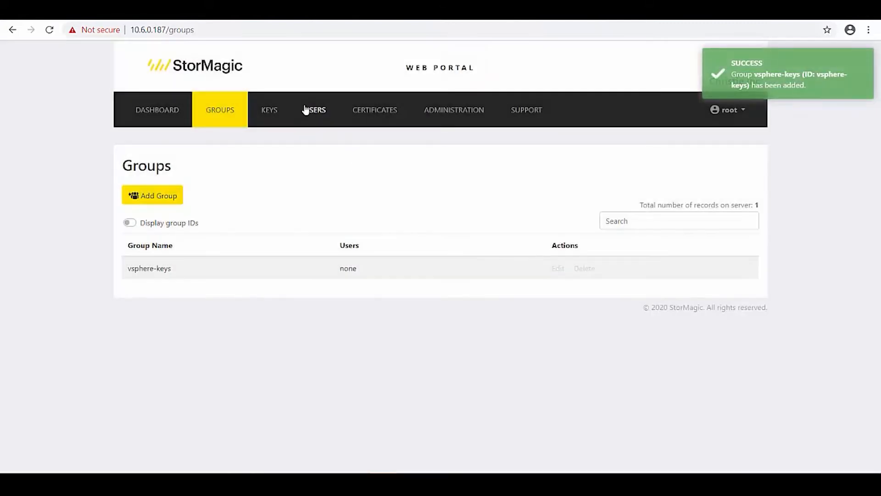
left_click(307, 110)
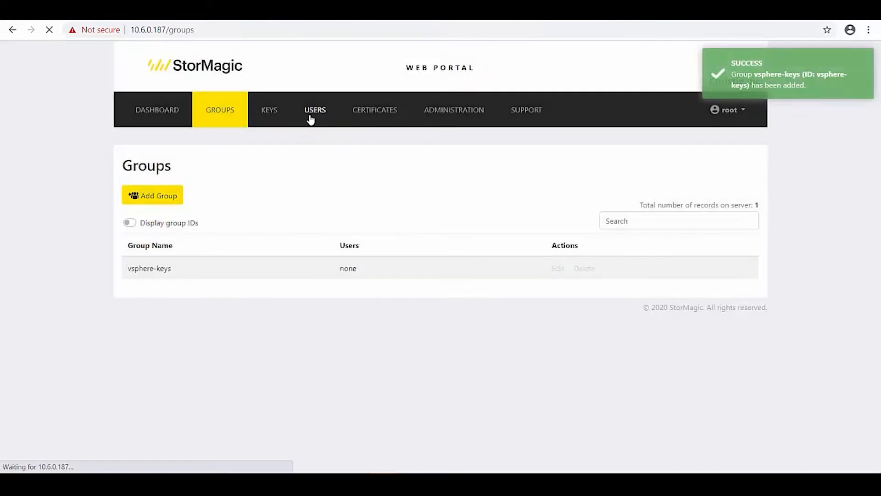
Step: Start a new Key Access User mc-vcsa with display name mc-vcsa and the user's e-mail
left_click(176, 202)
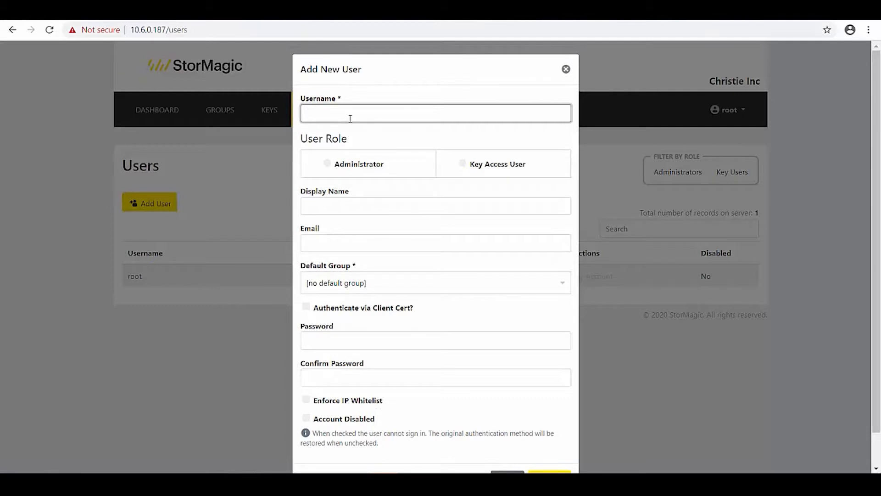
type("mc-vcsa")
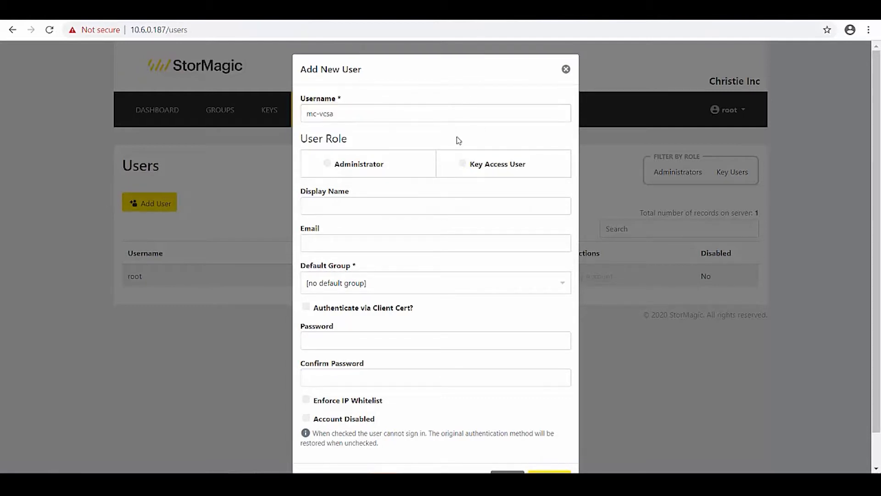
left_click(462, 164)
left_click(381, 218)
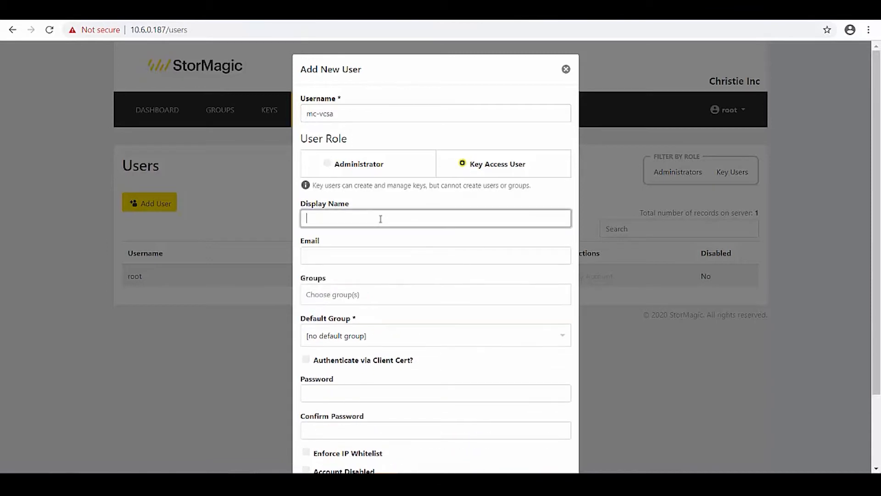
type("mc-vcsa")
key("Tab")
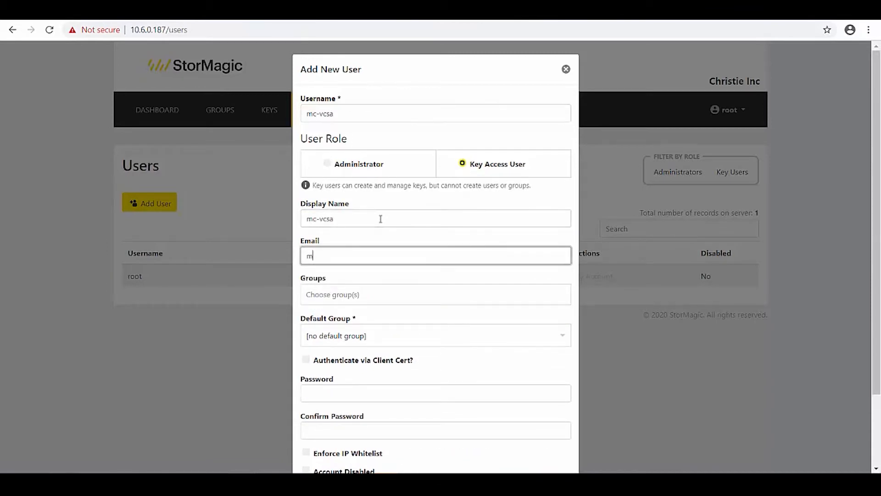
Step: Put mc-vcsa in vsphere-keys as default group, enable client-cert authentication, and create it
key("Tab")
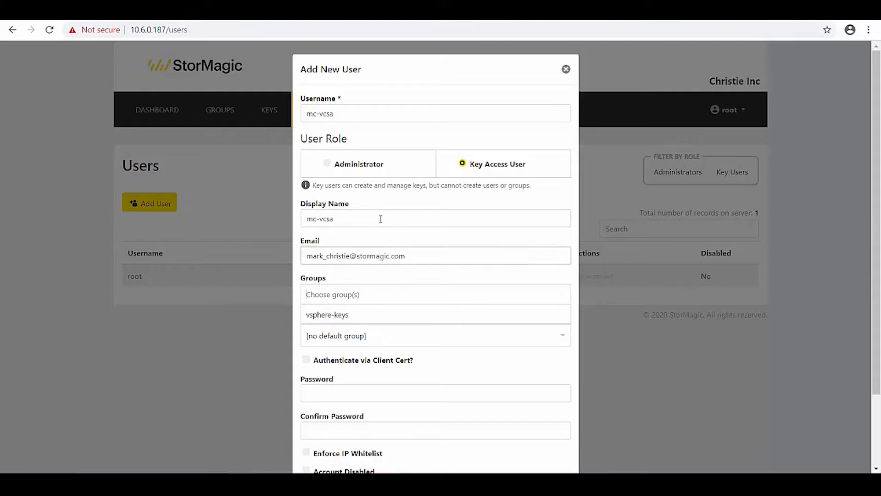
left_click(397, 324)
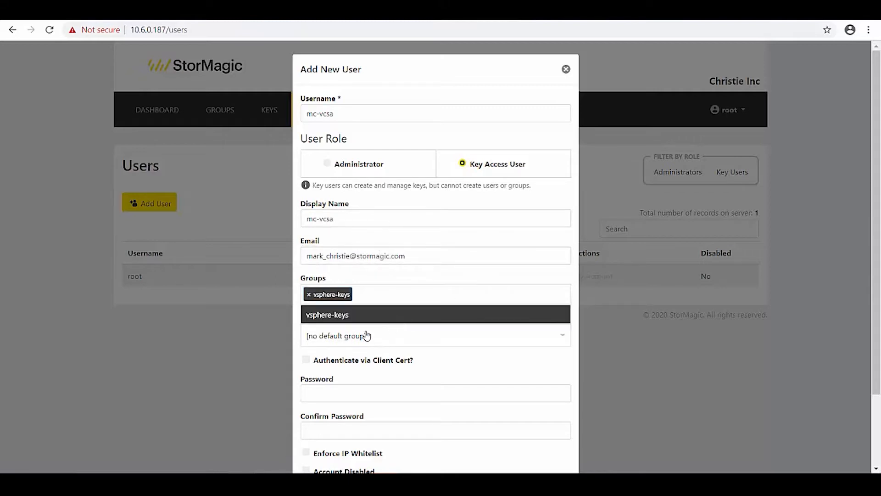
left_click(367, 336)
left_click(367, 396)
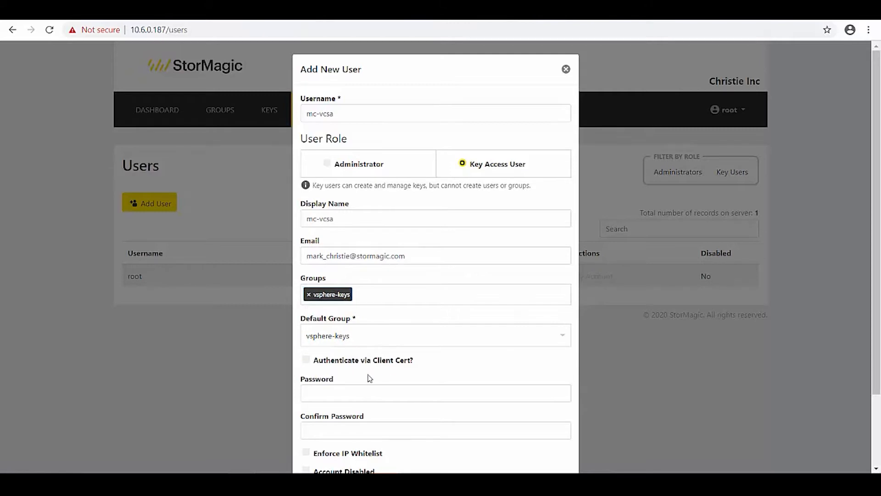
scroll(390, 362, "down", 2)
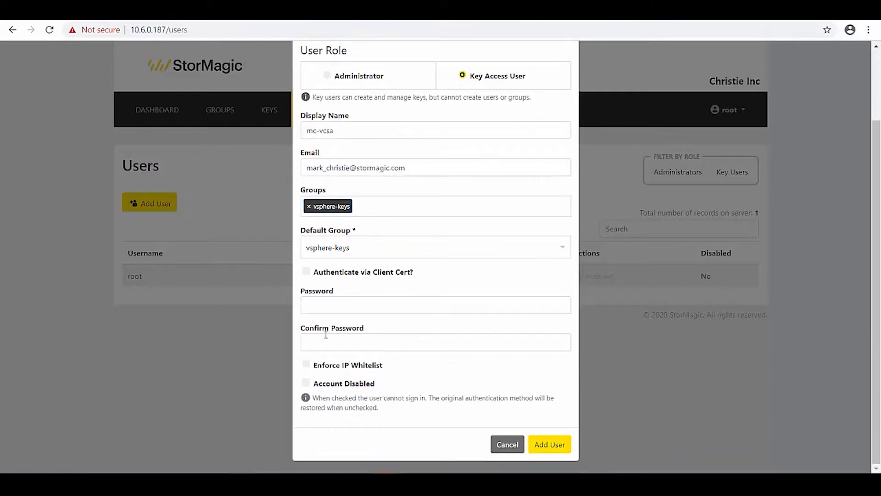
left_click(331, 276)
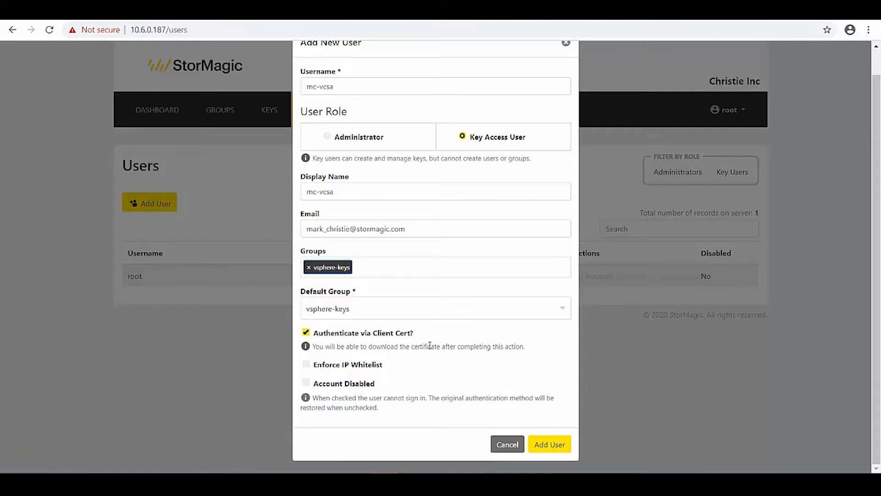
left_click(549, 443)
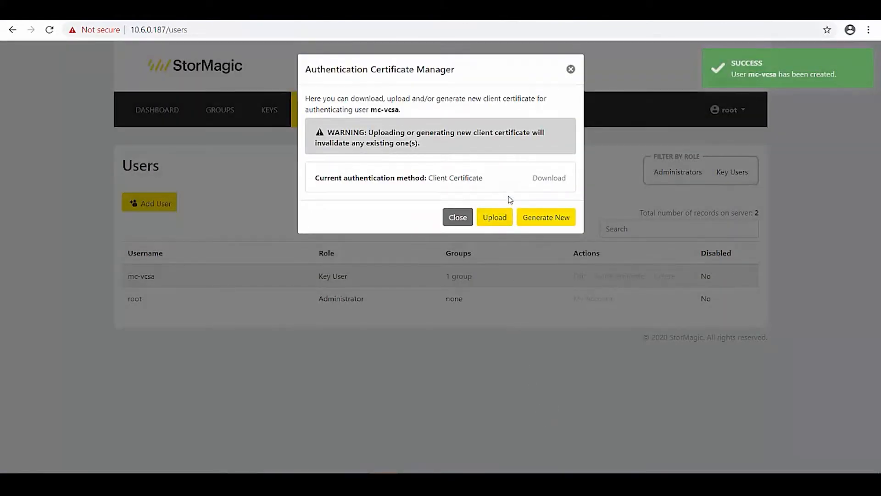
Step: Download mc-vcsa's client certificate sm-mc-vcsa-cert.pem and dismiss the meeting reminders
left_click(544, 183)
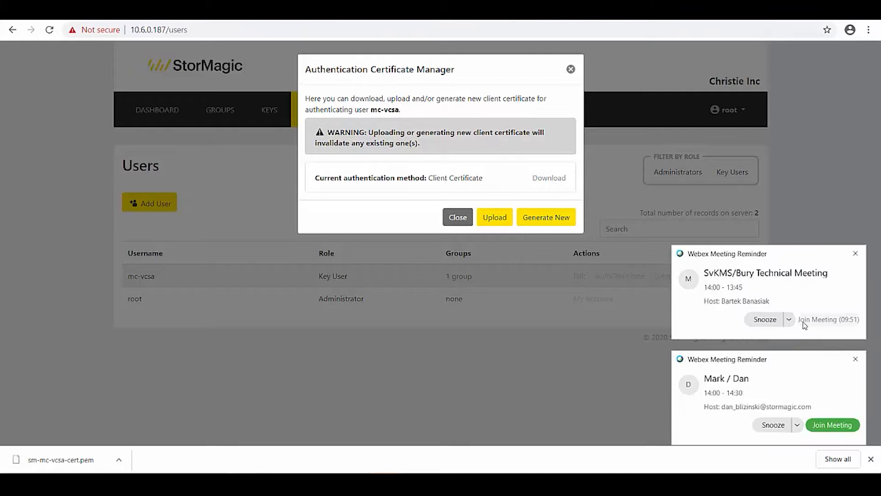
left_click(856, 253)
left_click(855, 364)
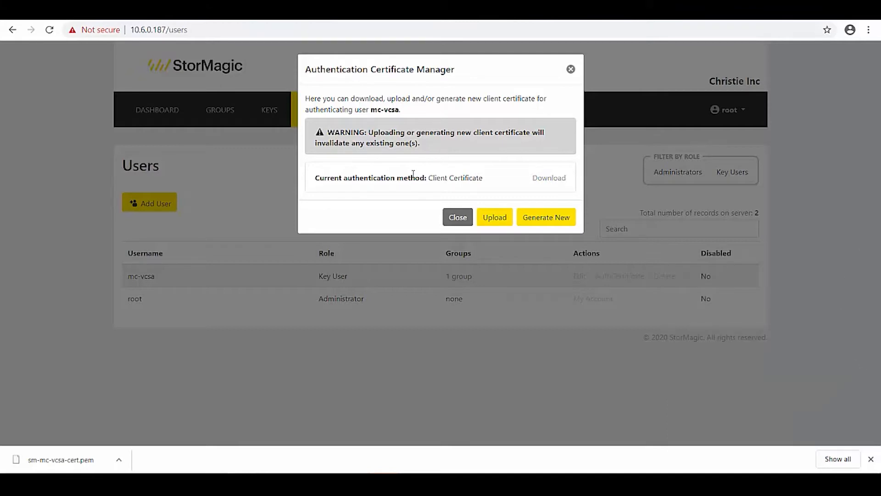
Step: Close the certificate manager and select mc-vcsa.psnest.local in the vSphere Client
left_click(453, 218)
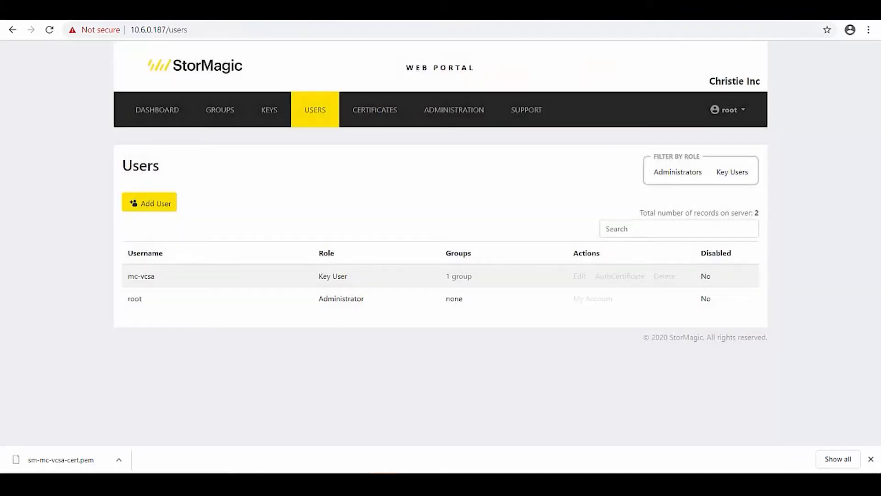
left_click(56, 14)
left_click(73, 124)
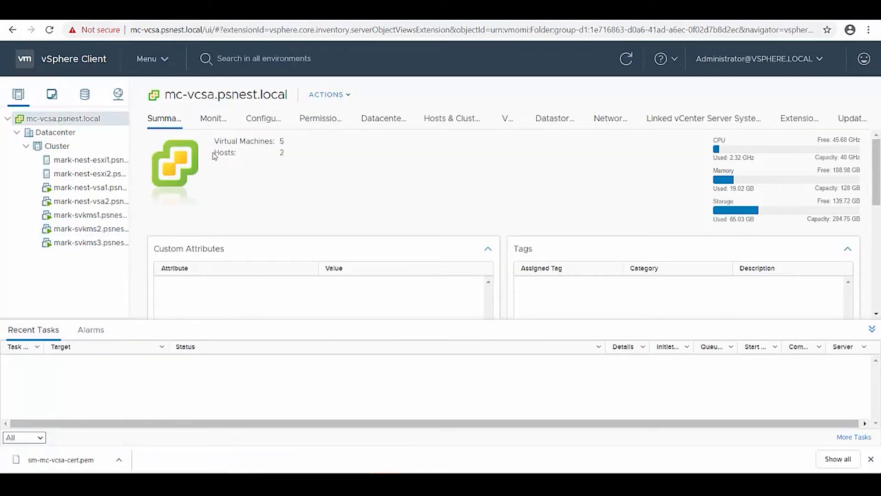
Step: Show the Key Management Servers page under Configure for mc-vcsa.psnest.local
left_click(256, 125)
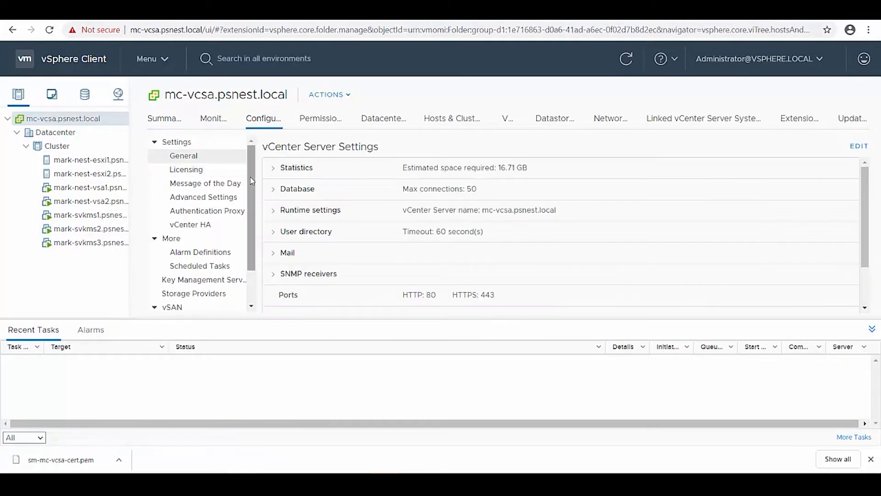
left_click(872, 329)
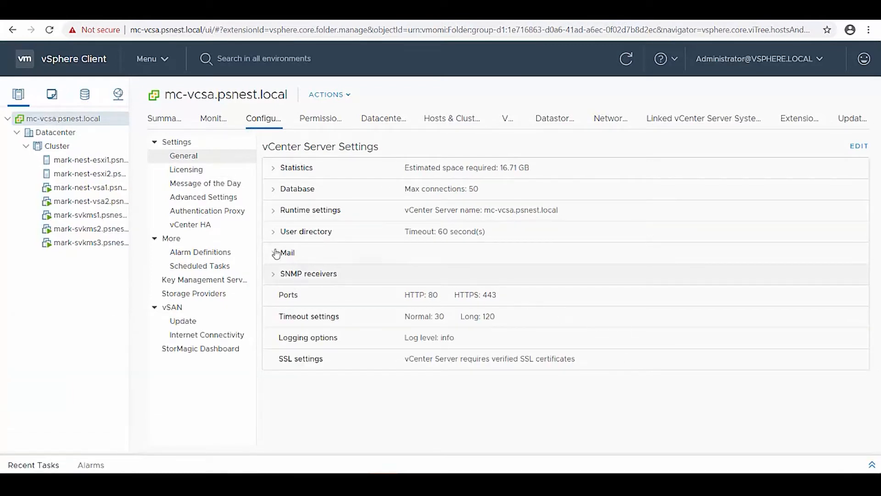
left_click(226, 281)
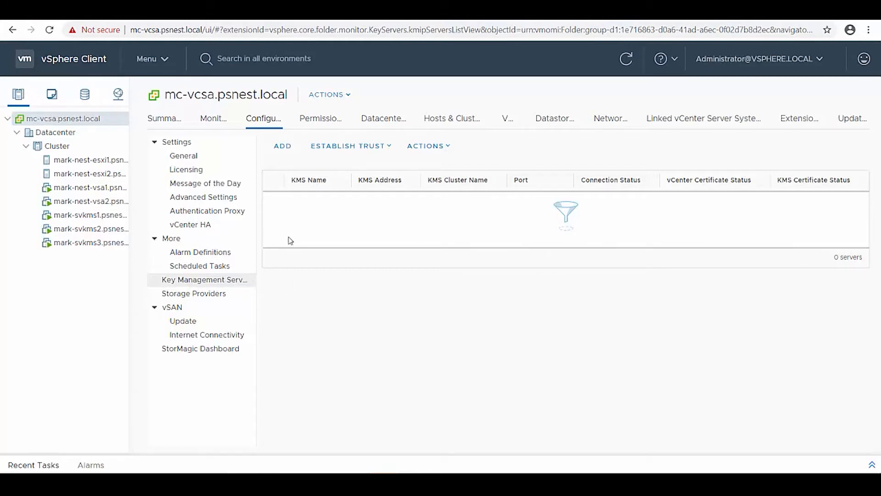
Step: Add a KMS in new cluster mark-svkms with server name mark-svkms
left_click(279, 146)
left_click(470, 162)
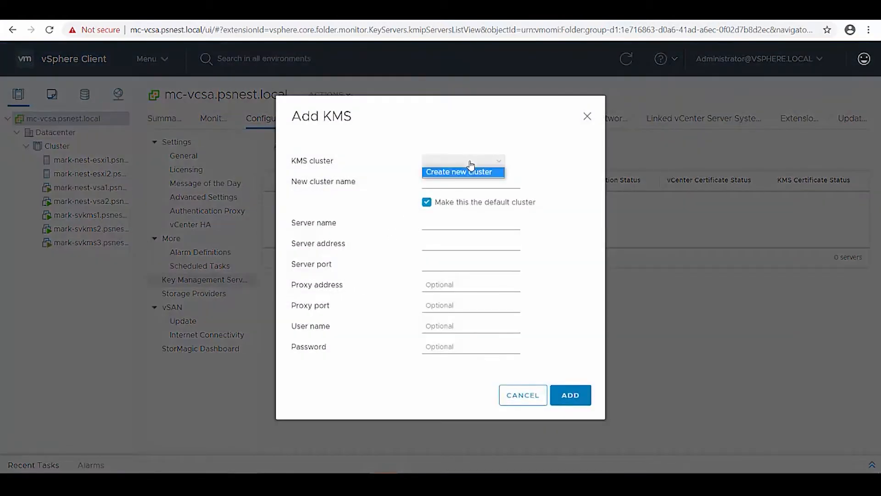
left_click(469, 172)
left_click(464, 184)
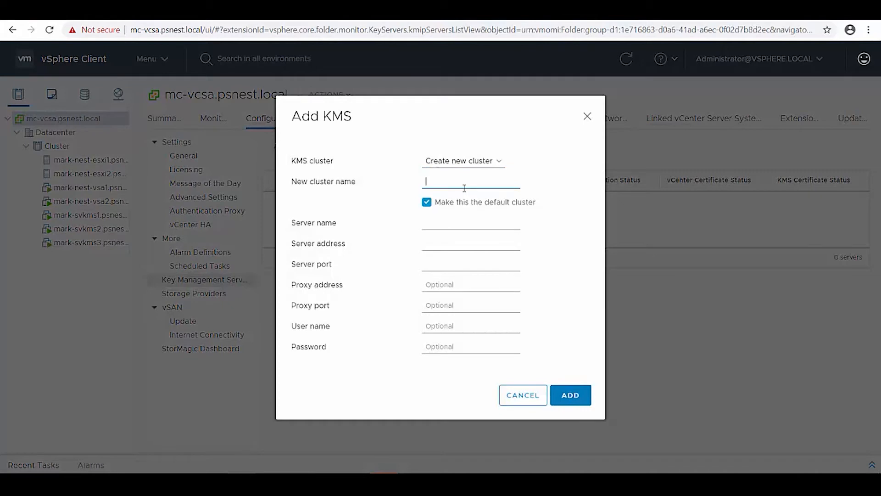
type("mark-sv")
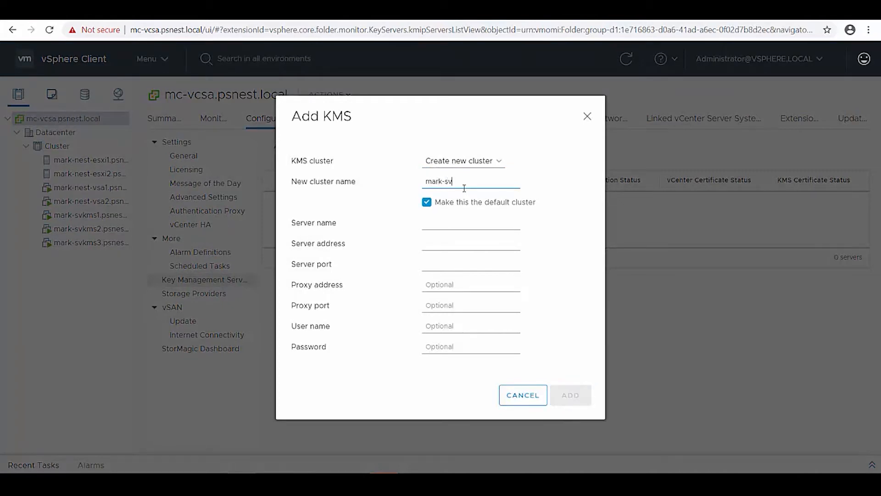
key("Tab")
key("Tab")
type("mark-svmk")
key("BackSpace")
type("kms")
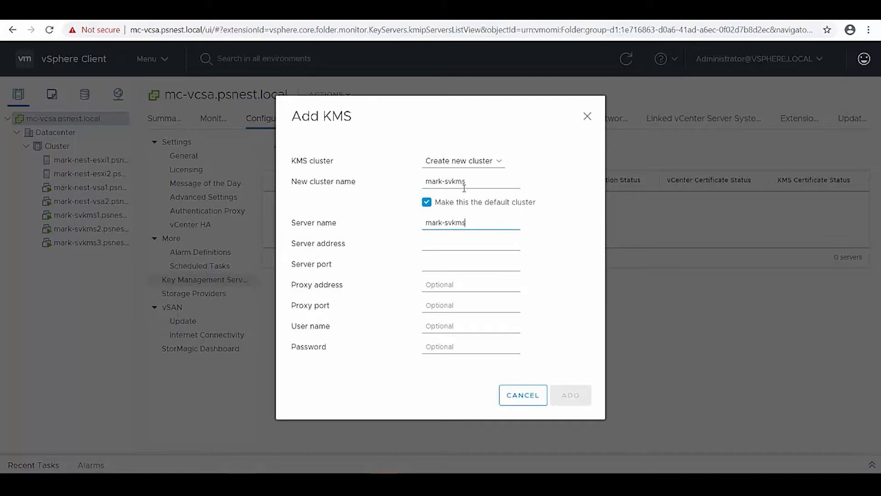
key("Tab")
key("Tab")
Step: Begin the server port, then type 'kmip port' in a new Chrome tab
type("5")
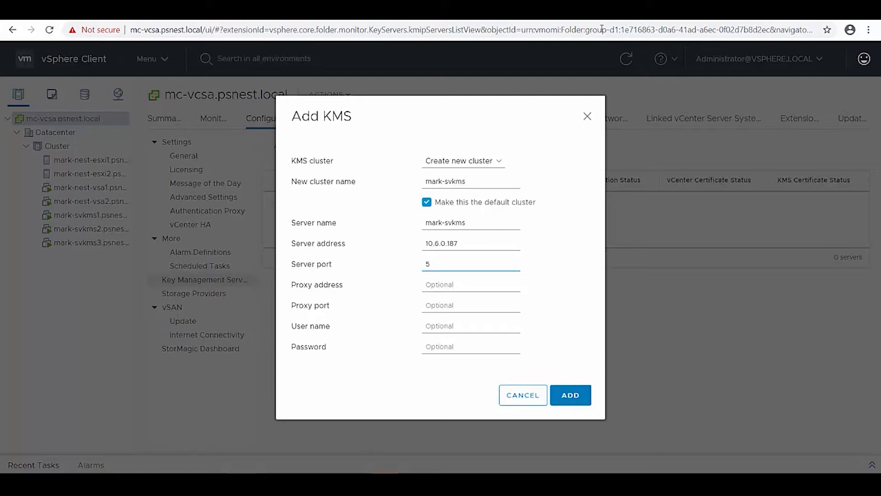
key("ctrl+t")
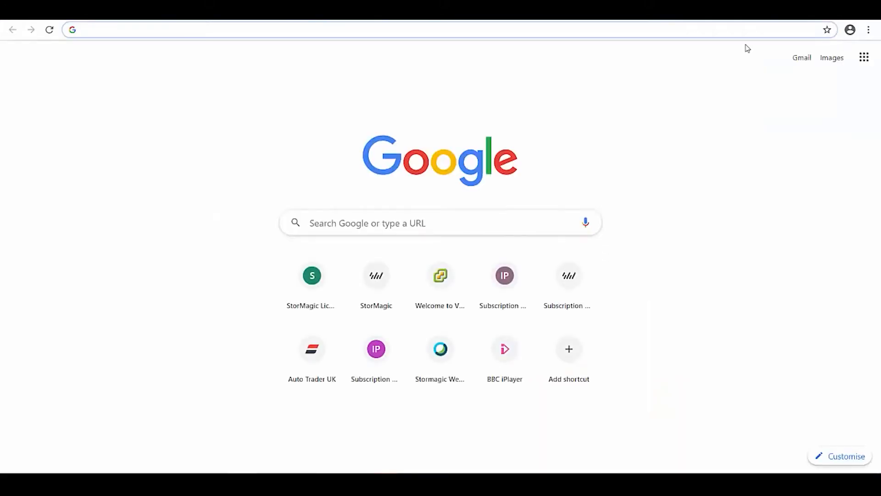
type("kmip")
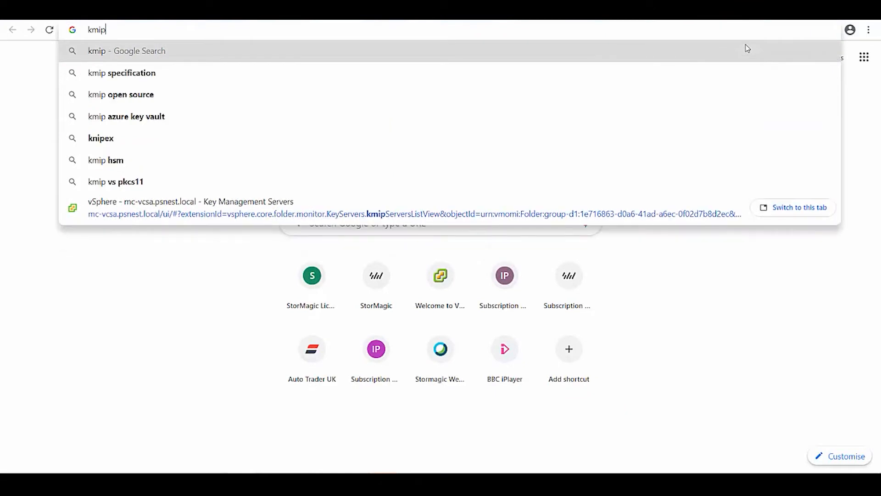
type(" port")
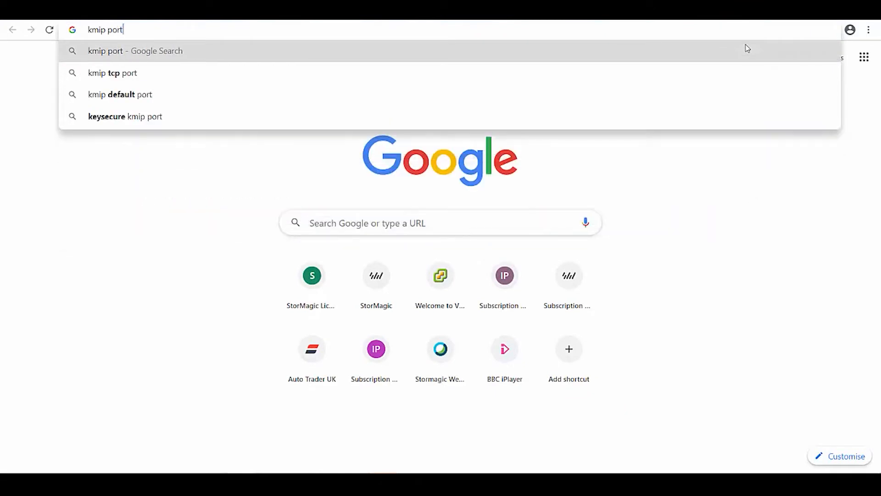
Step: Search Google for 'kmip port' to find the standard KMIP port 5695
key("Return")
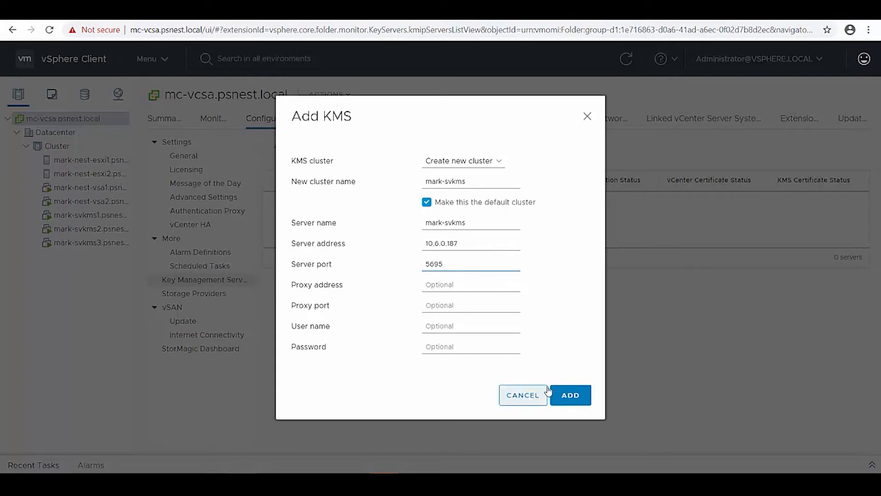
Step: Add KMS mark-svkms at 10.6.0.187:5695, skip the trust prompt, then remove it
left_click(568, 396)
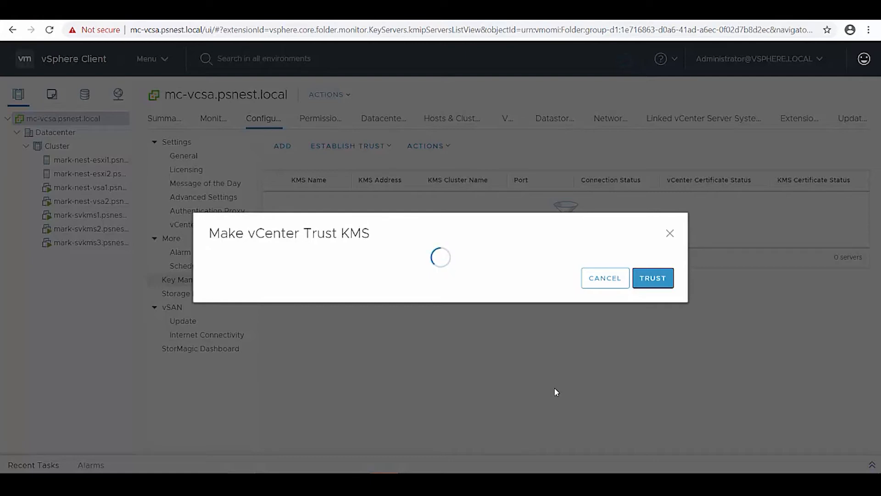
left_click(588, 291)
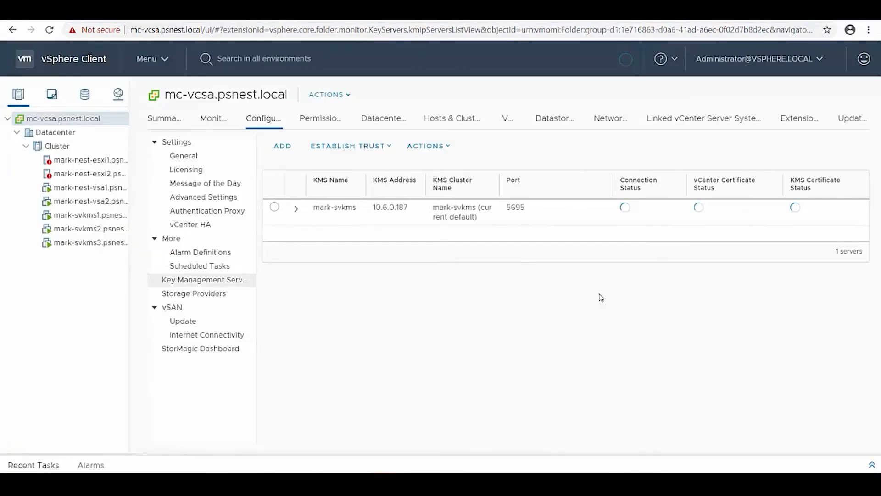
left_click(274, 207)
left_click(427, 146)
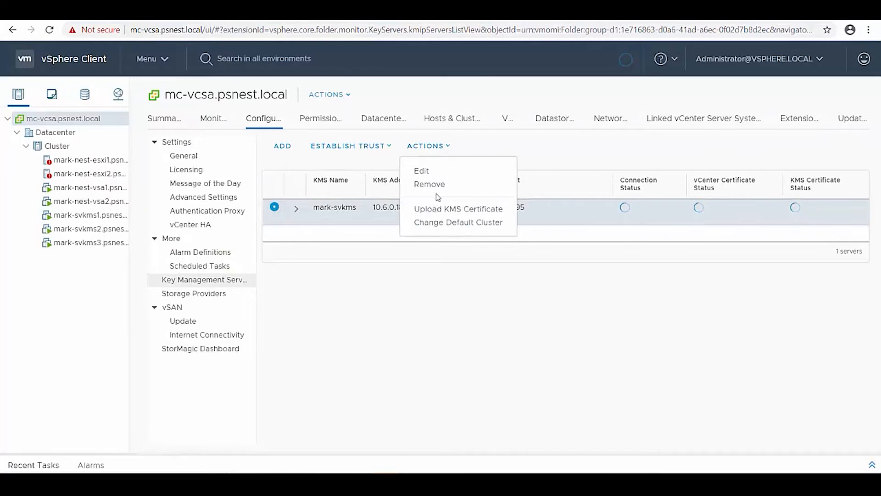
left_click(435, 189)
left_click(566, 298)
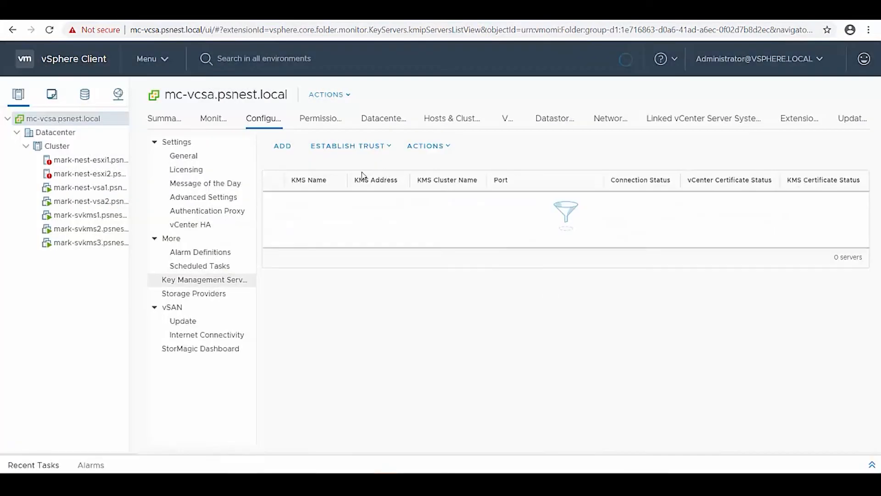
Step: Start adding a key server in a new KMS cluster named mark-svkms
left_click(284, 147)
left_click(444, 161)
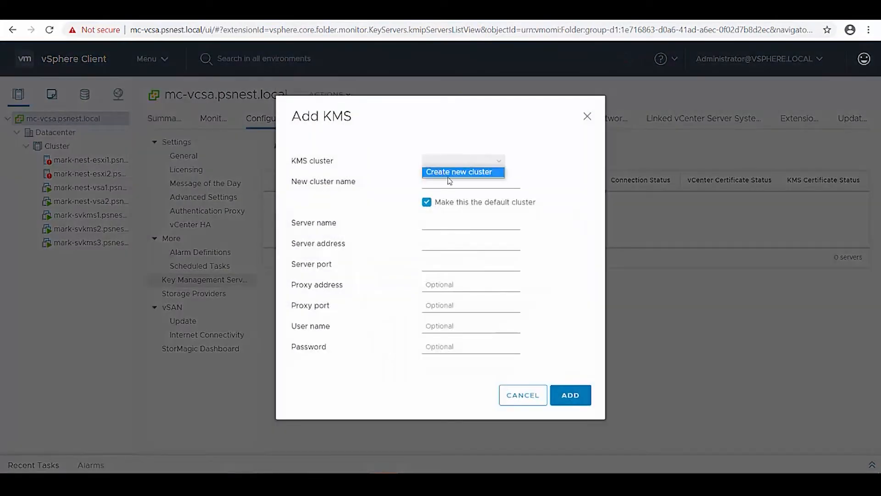
left_click(444, 172)
left_click(442, 181)
left_click(449, 198)
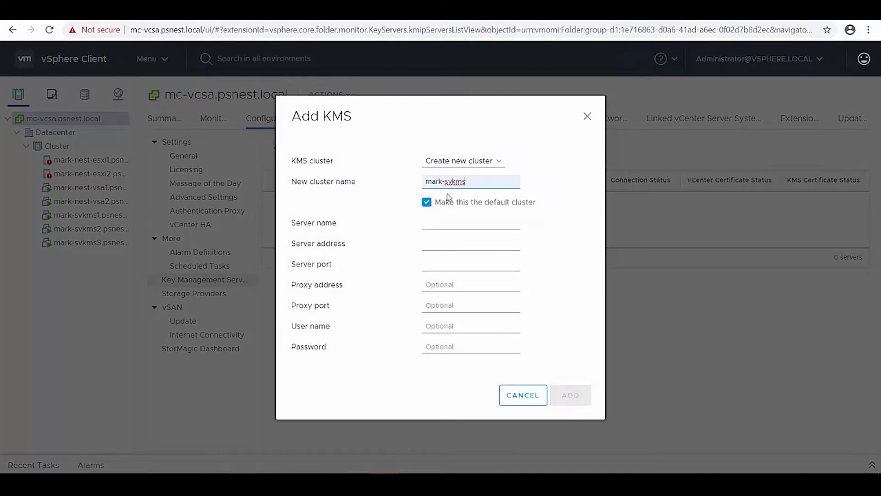
Step: Add server mark-svkms1.psnest.local at address 10.6.0.187, port 5696
left_click(447, 221)
key("Tab")
key("shift+Tab")
key("End")
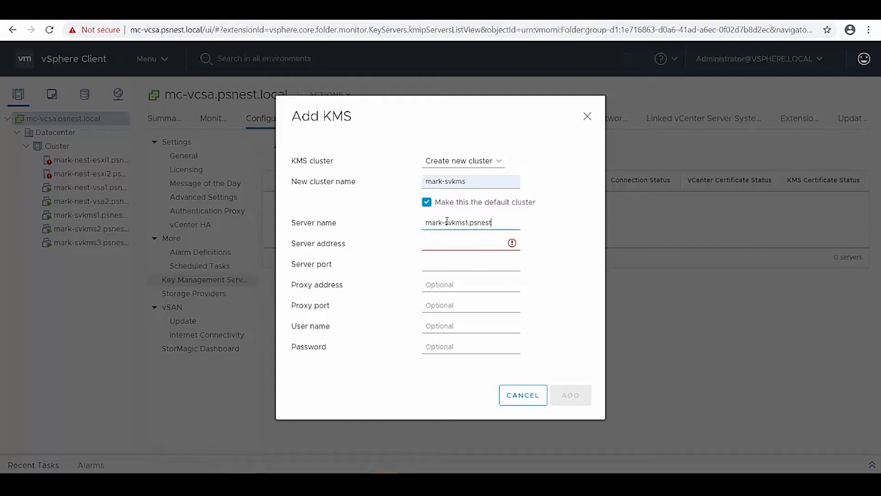
type("cal")
key("Tab")
type("10.60")
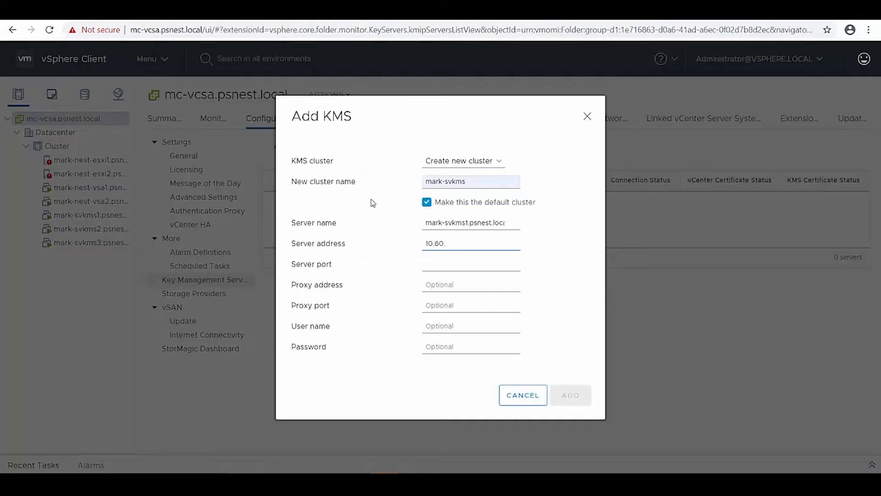
key("BackSpace")
key("BackSpace")
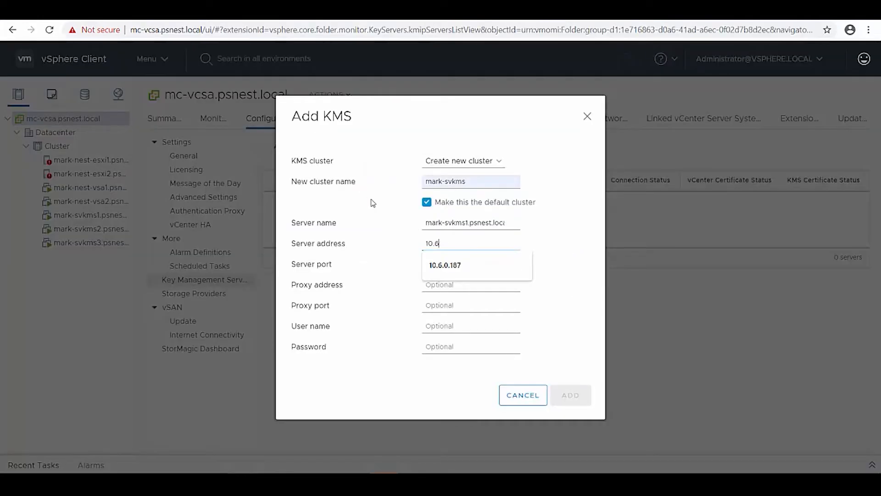
key("Down")
key("Tab")
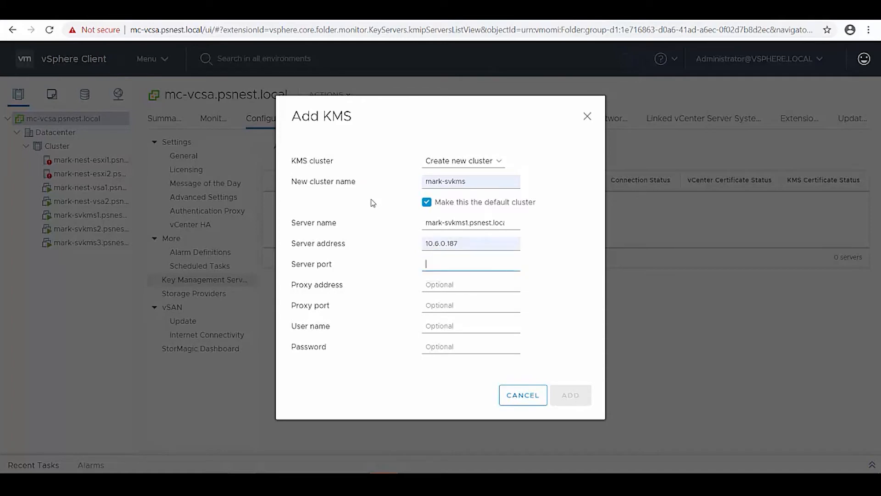
type("5696")
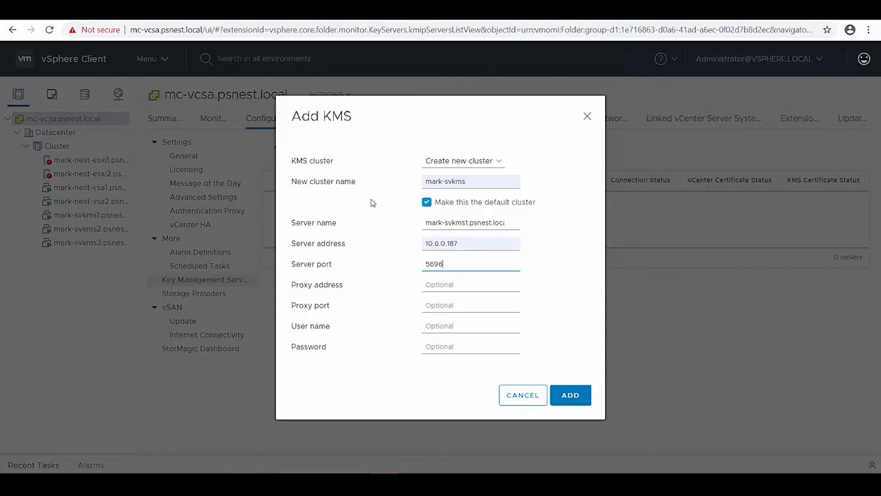
left_click(571, 398)
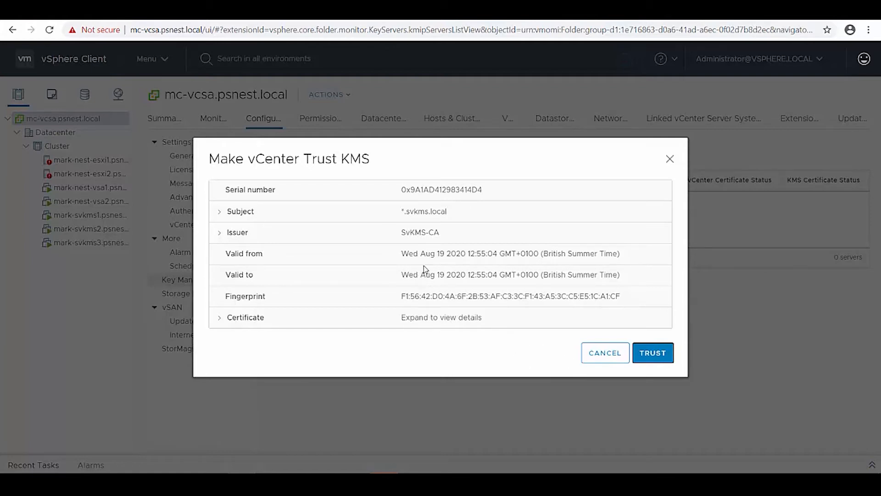
Step: Review the KMS server's certificate details and trust it
left_click(261, 317)
scroll(549, 374, "down", 3)
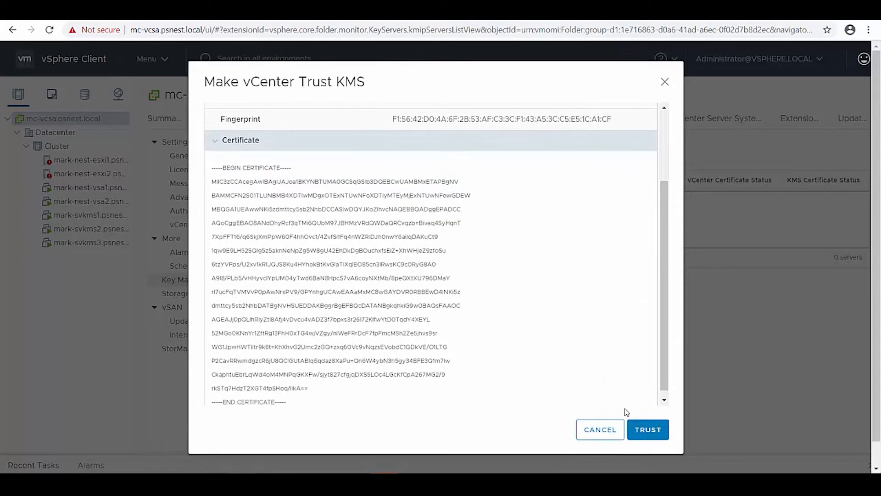
left_click(645, 429)
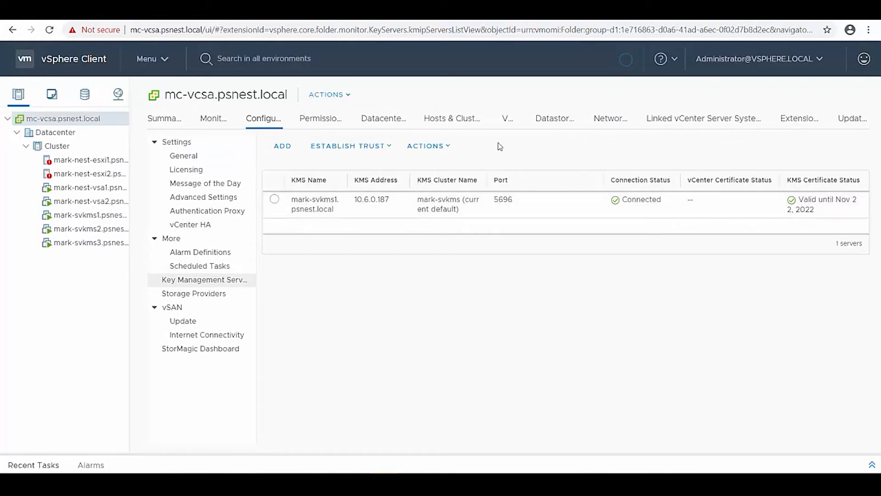
Step: Choose to make the KMS trust vCenter using the KMS certificate and private key method
left_click(386, 148)
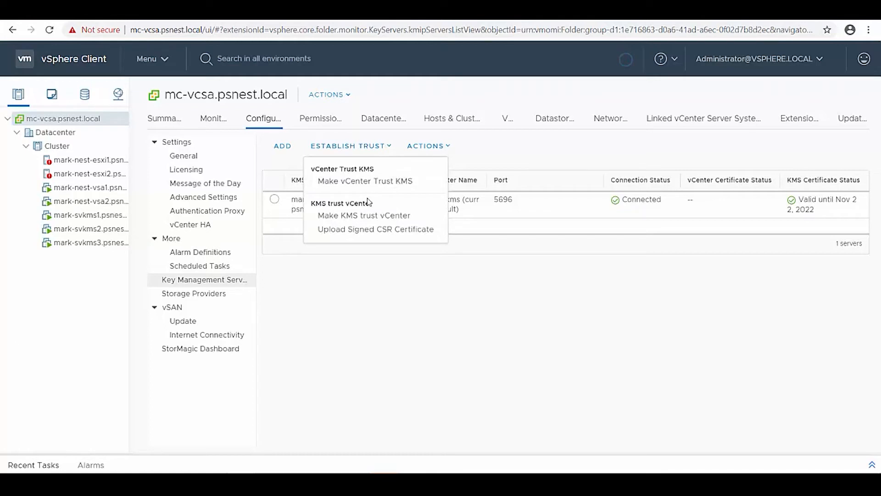
left_click(372, 223)
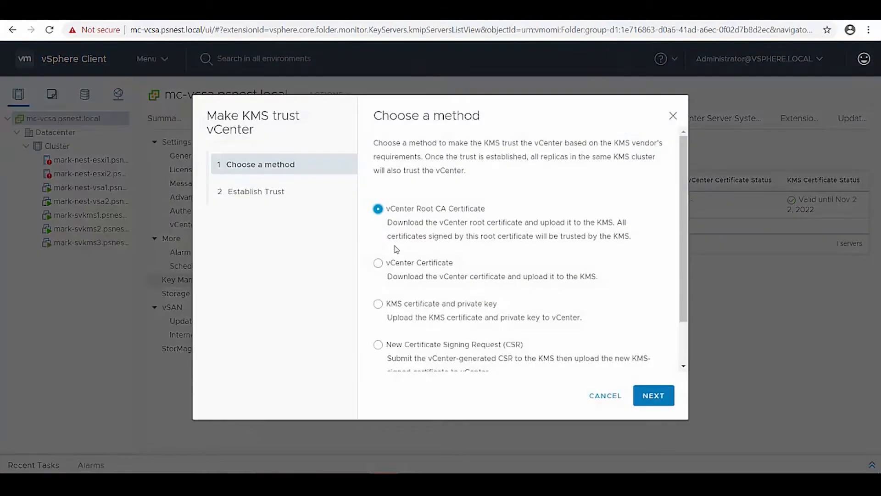
left_click(378, 304)
scroll(589, 338, "down", 2)
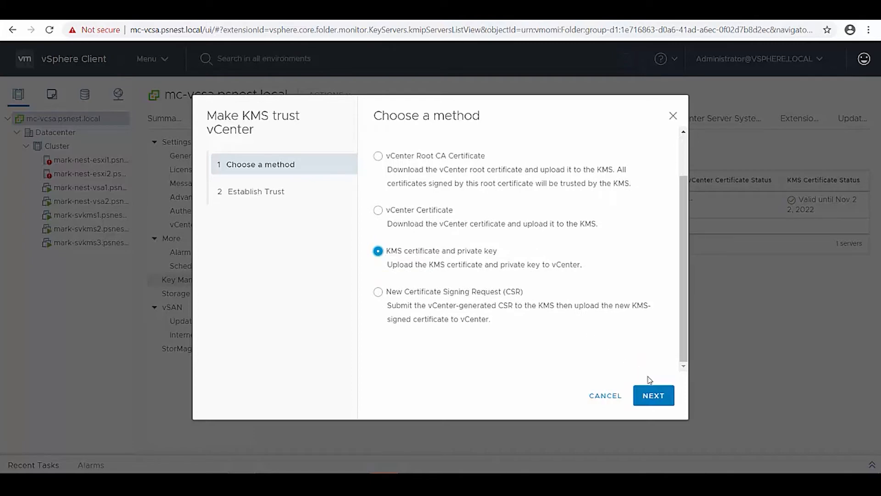
left_click(648, 394)
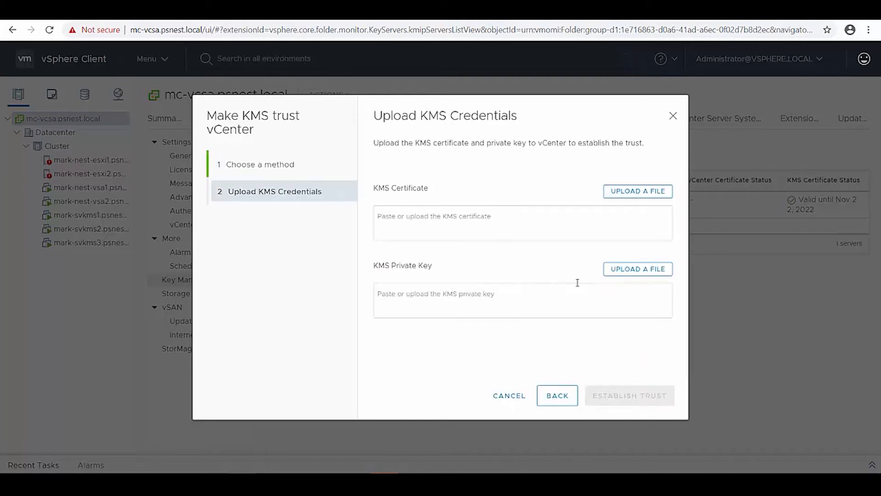
Step: Upload sm-mc-vcsa-cert.pem and the private key text file, then establish trust
left_click(636, 193)
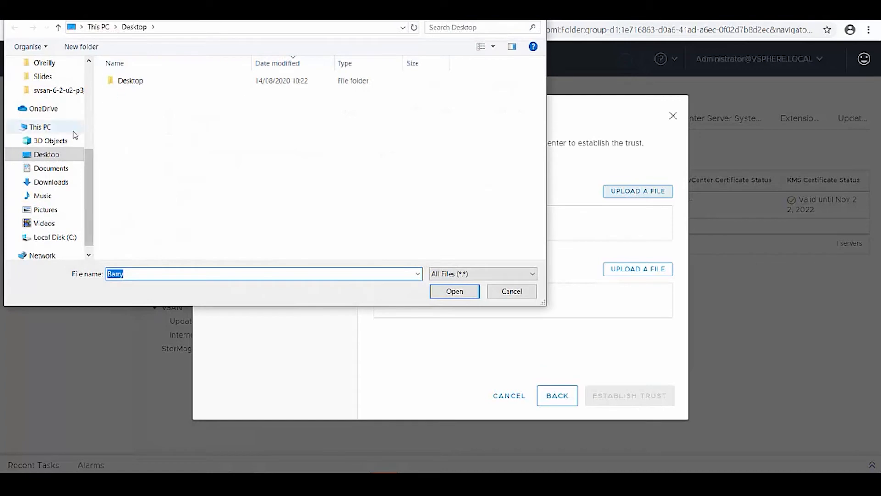
left_click(71, 181)
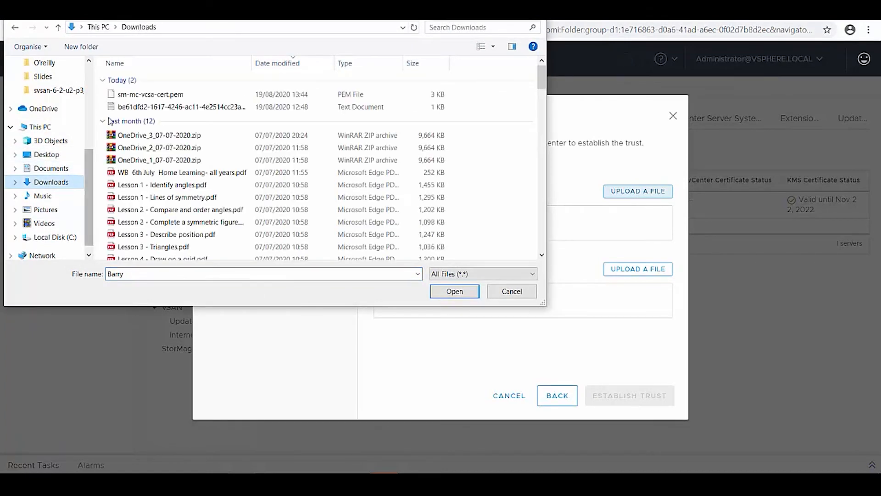
left_click(138, 94)
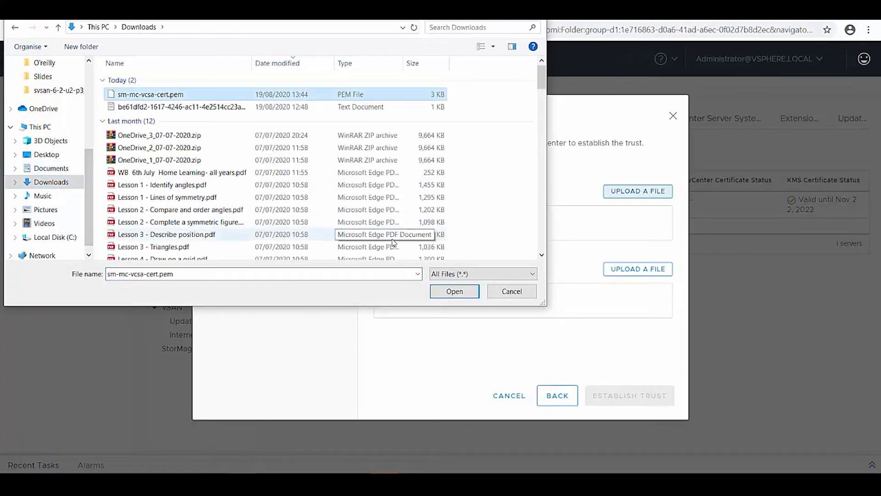
left_click(450, 290)
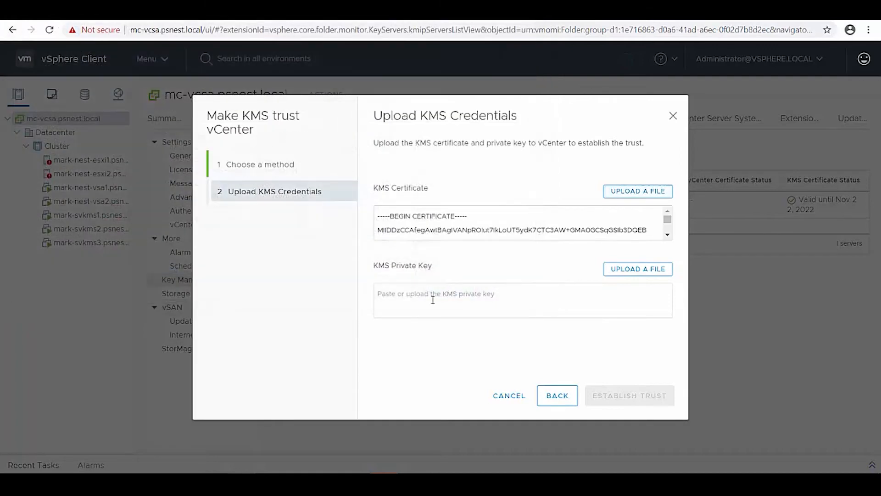
left_click(637, 274)
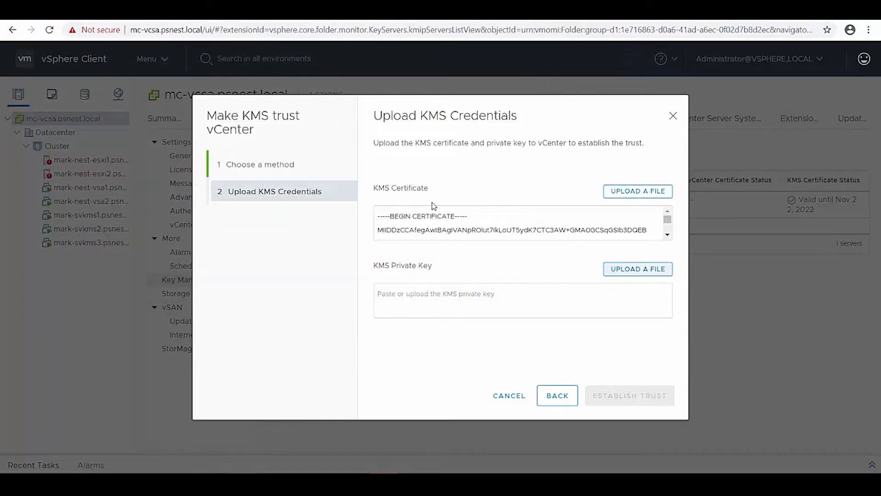
double_click(168, 106)
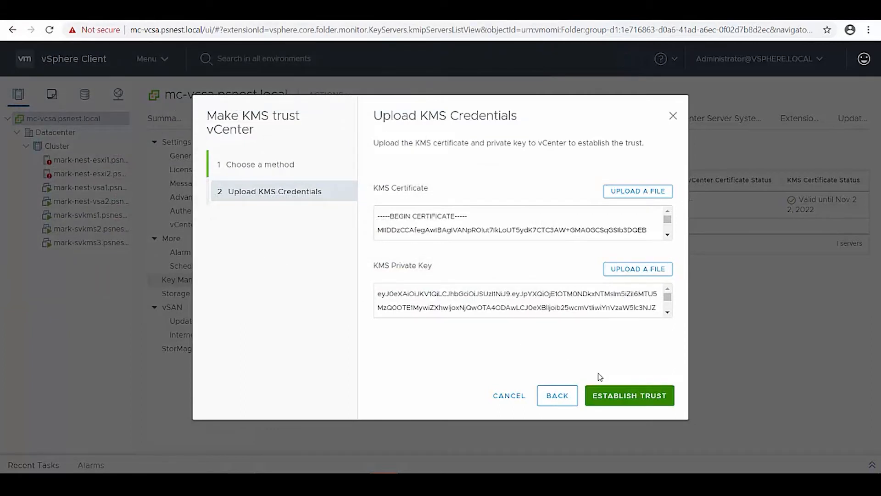
left_click(592, 398)
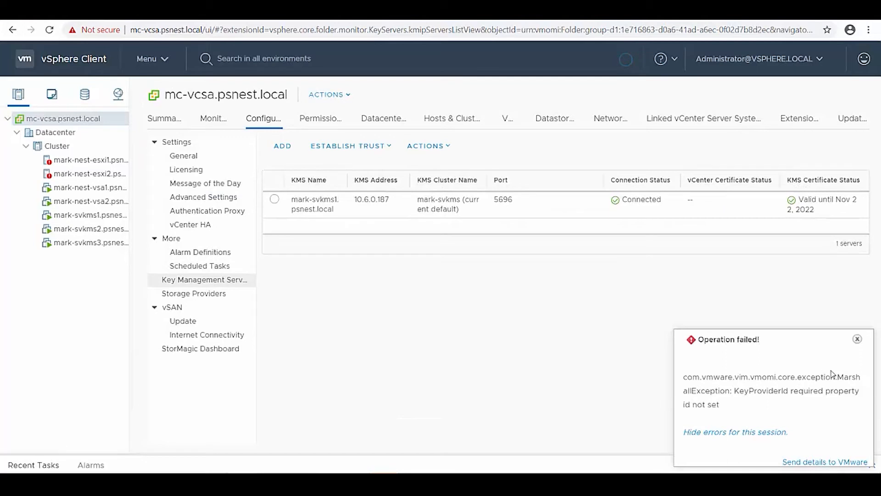
Step: Dismiss the failure message and clear the encryption alarm on mark-nest-esxi1
left_click(857, 339)
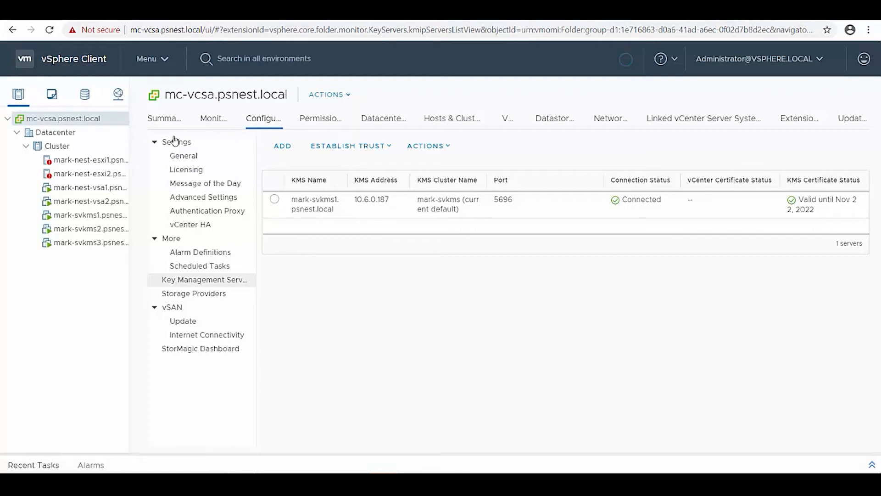
left_click(123, 164)
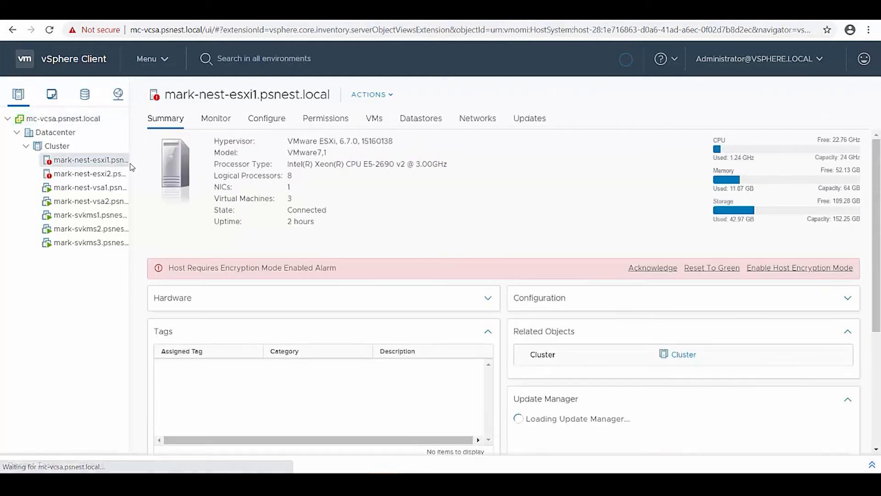
left_click(719, 268)
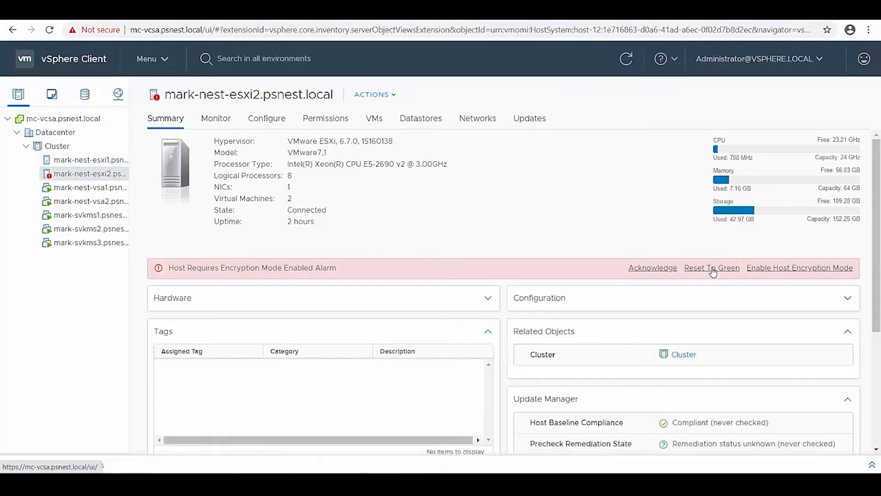
Step: Enable host encryption mode on mark-nest-esxi1, then return to the vCenter key server list
left_click(705, 268)
left_click(92, 132)
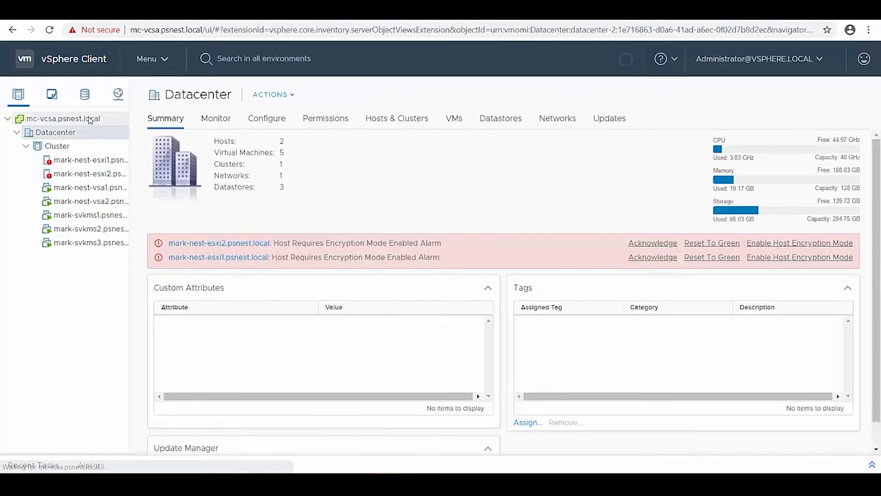
left_click(78, 160)
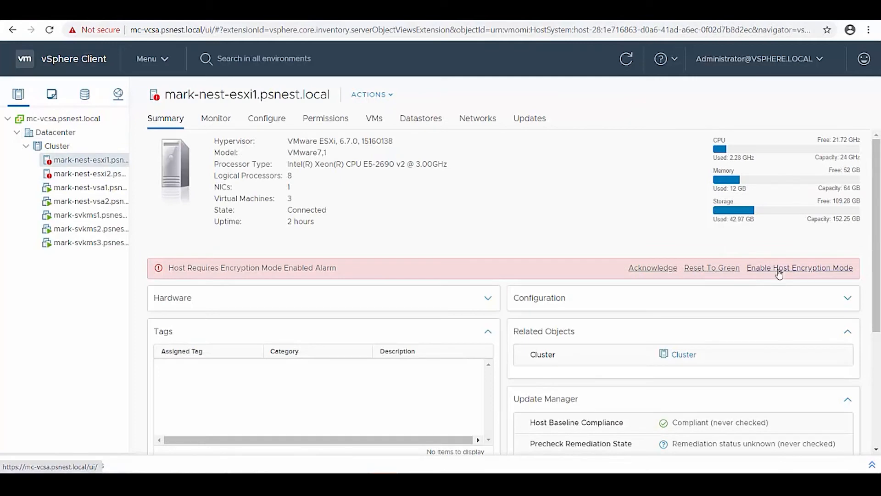
left_click(776, 268)
left_click(583, 291)
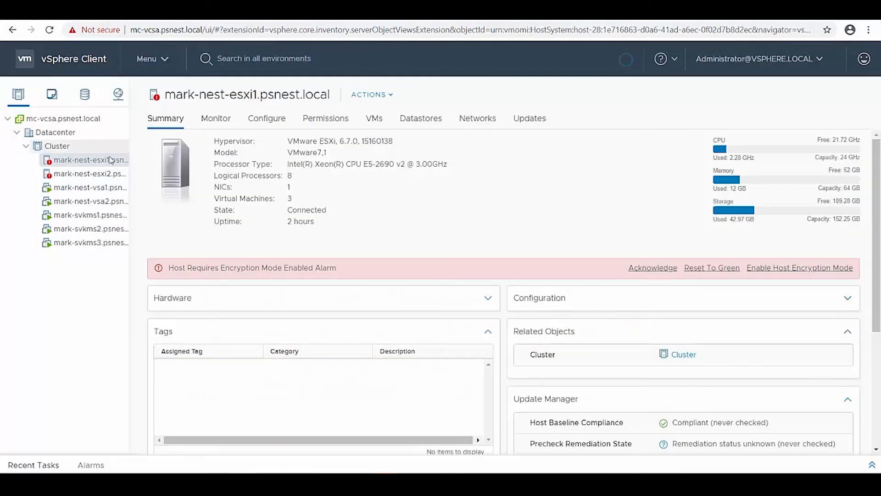
left_click(87, 173)
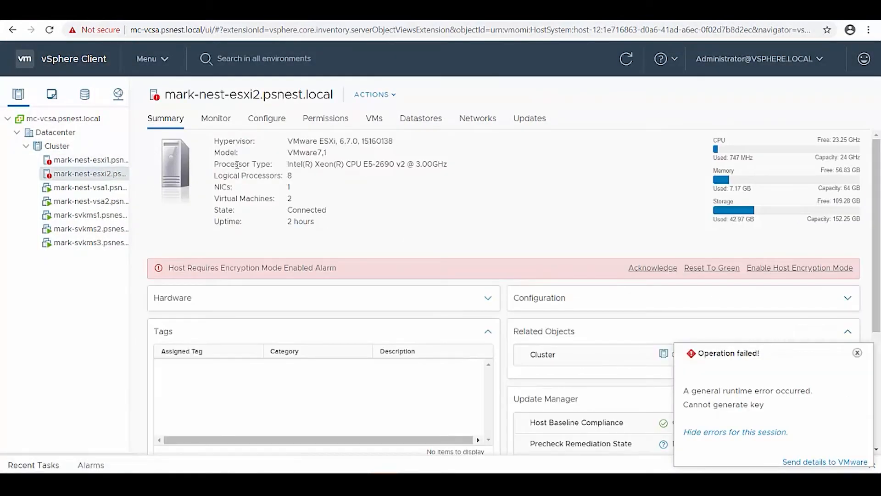
left_click(92, 119)
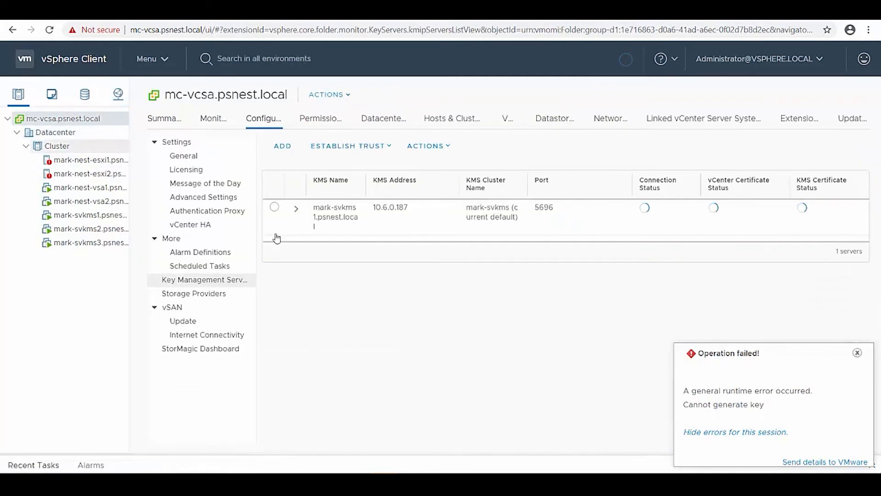
Step: Dismiss the key error and choose certificate-and-private-key trust for mark-svkms1
left_click(857, 353)
left_click(275, 210)
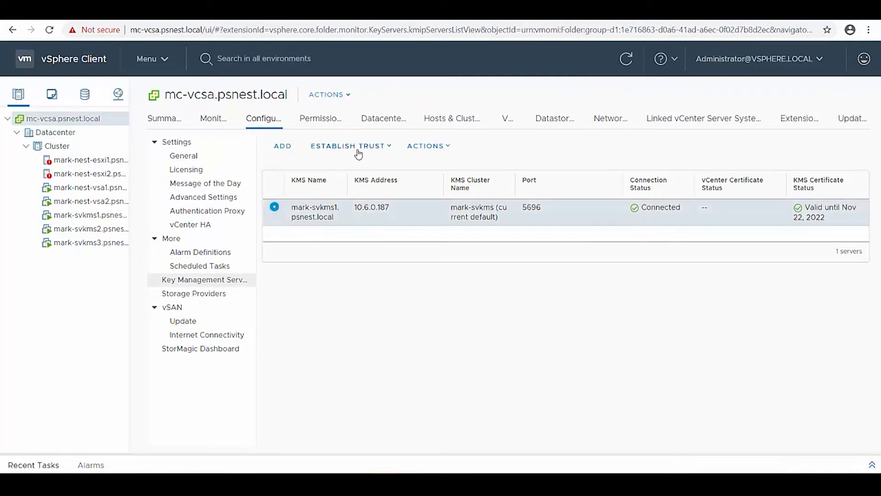
left_click(355, 148)
left_click(370, 212)
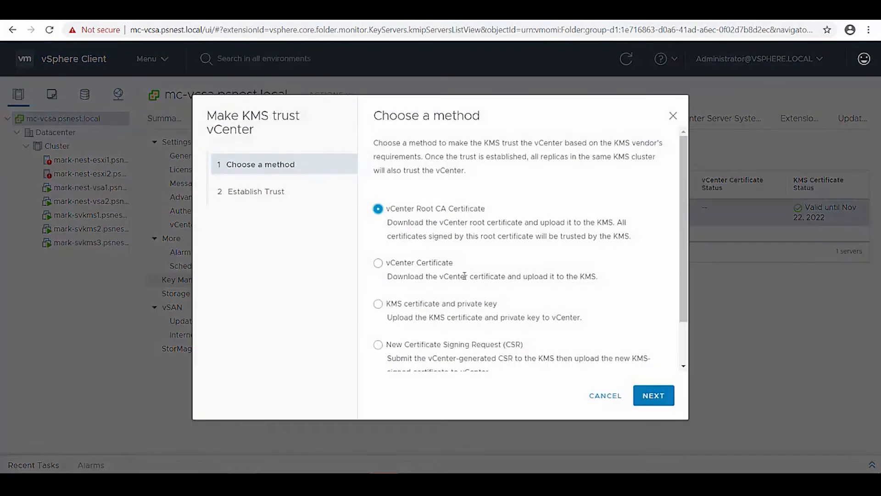
left_click(419, 305)
left_click(635, 392)
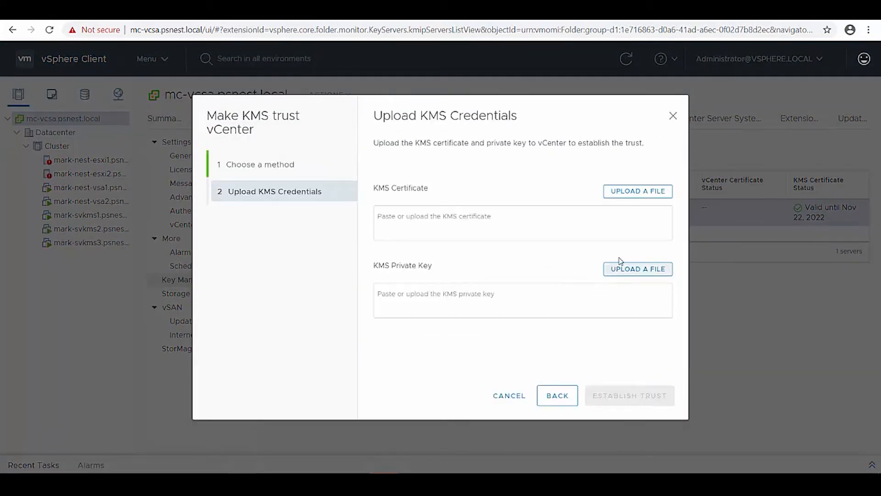
Step: Upload sm-mc-vcsa-cert.pem and the private key file to re-establish KMS trust
left_click(641, 191)
double_click(164, 106)
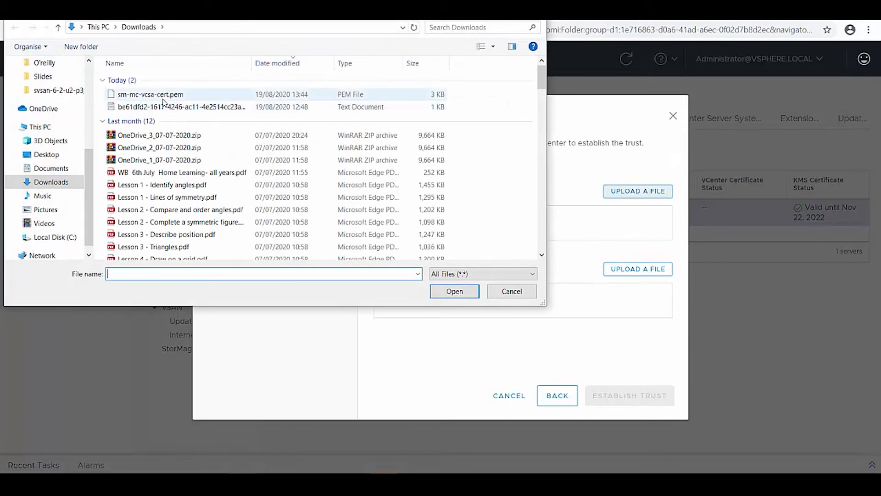
left_click(615, 272)
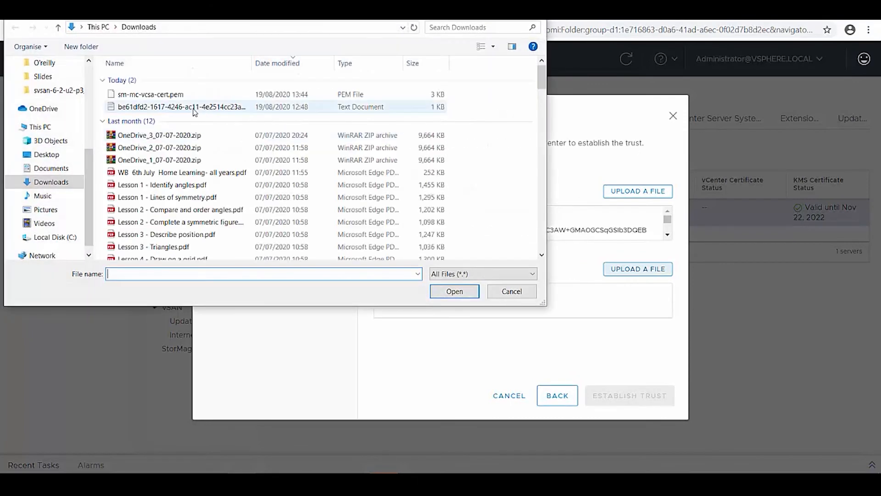
double_click(165, 93)
left_click(638, 398)
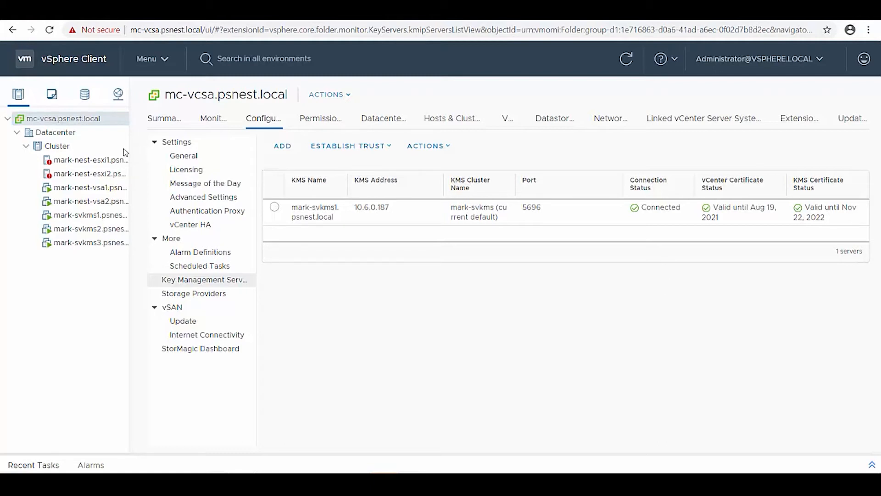
left_click(104, 162)
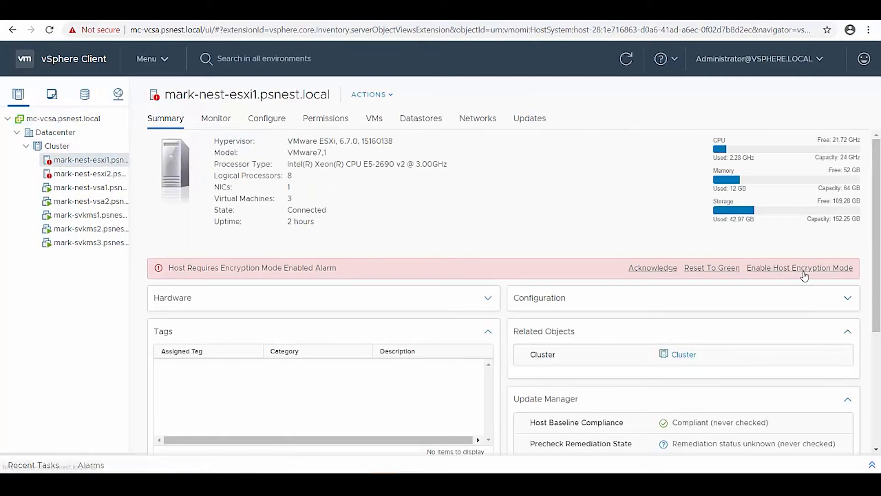
Step: Enable host encryption mode on both mark-nest-esxi1 and mark-nest-esxi2
left_click(803, 270)
left_click(589, 293)
left_click(117, 174)
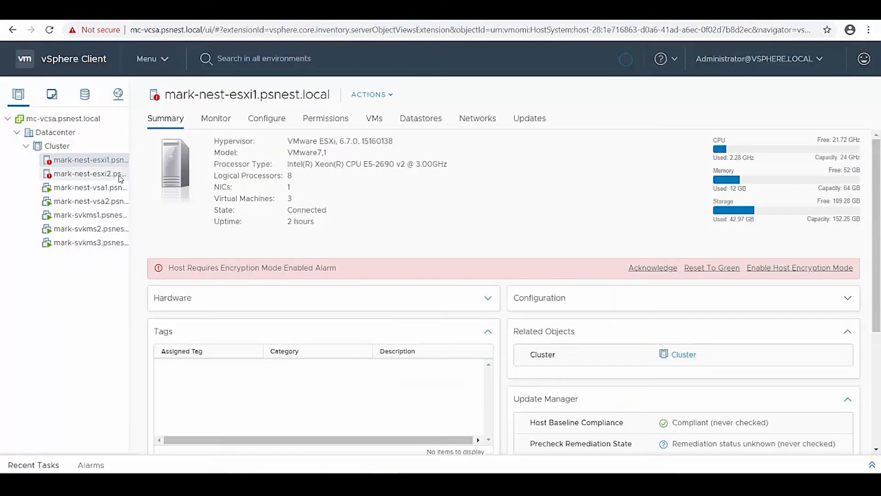
left_click(768, 271)
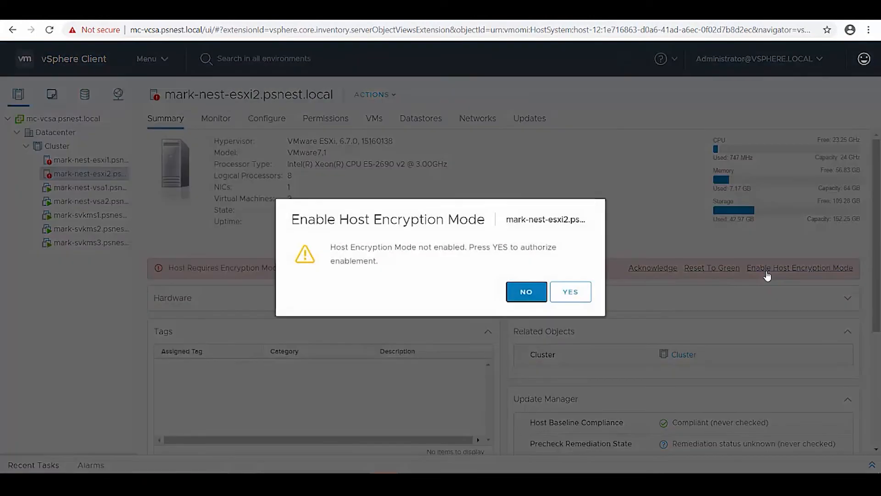
left_click(565, 289)
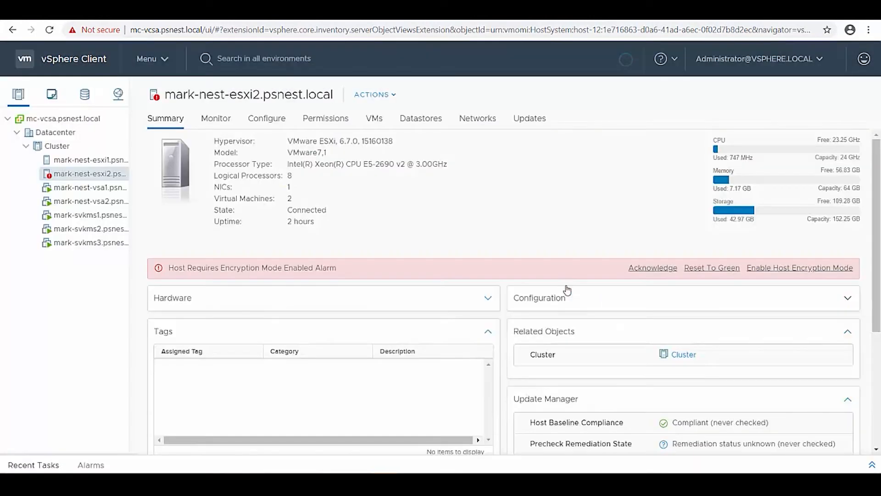
Step: Start creating a new virtual machine on mark-nest-esxi1
left_click(109, 161)
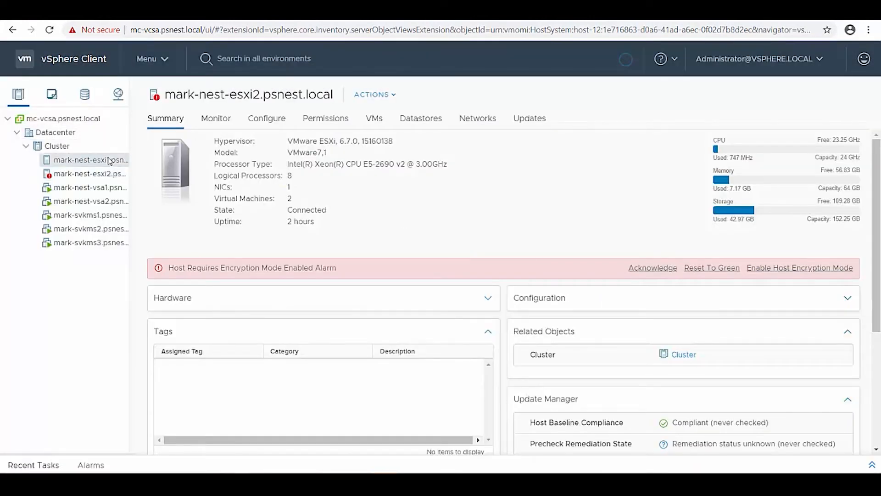
right_click(109, 161)
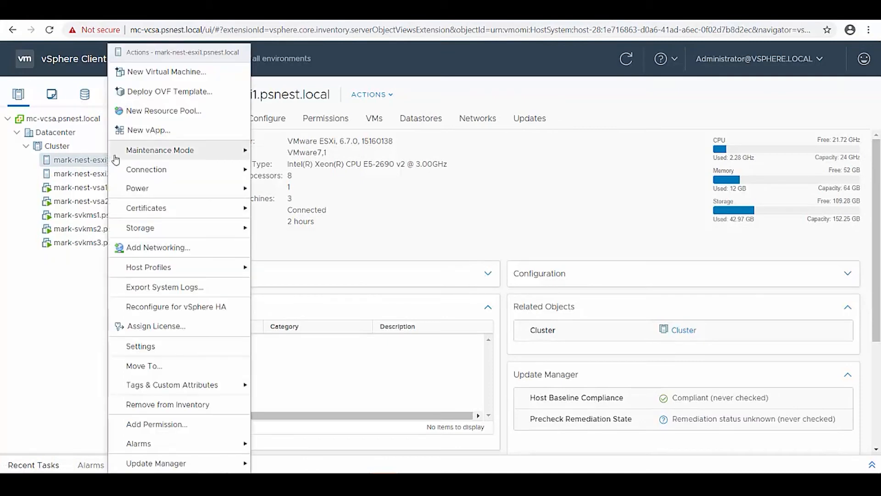
left_click(380, 181)
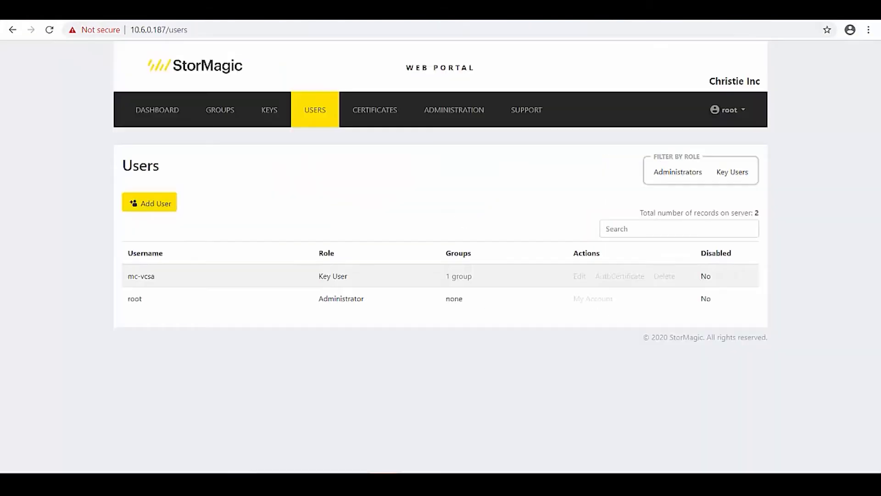
Step: Check the SvKMS dashboard shows 2 total keys, then advance the new VM wizard to naming
left_click(138, 110)
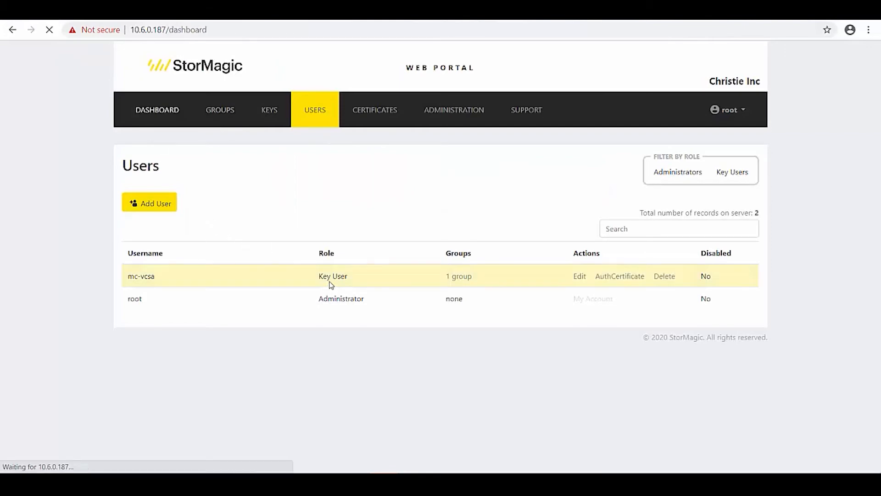
scroll(433, 260, "down", 2)
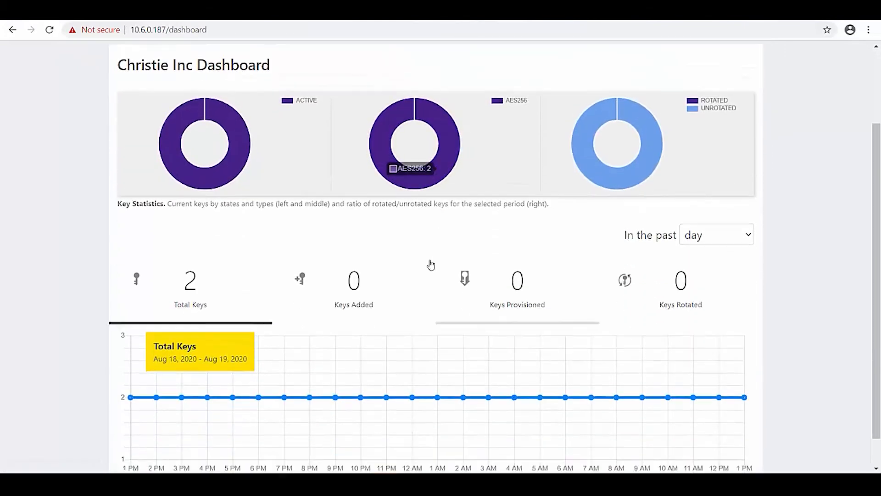
scroll(234, 264, "down", 1)
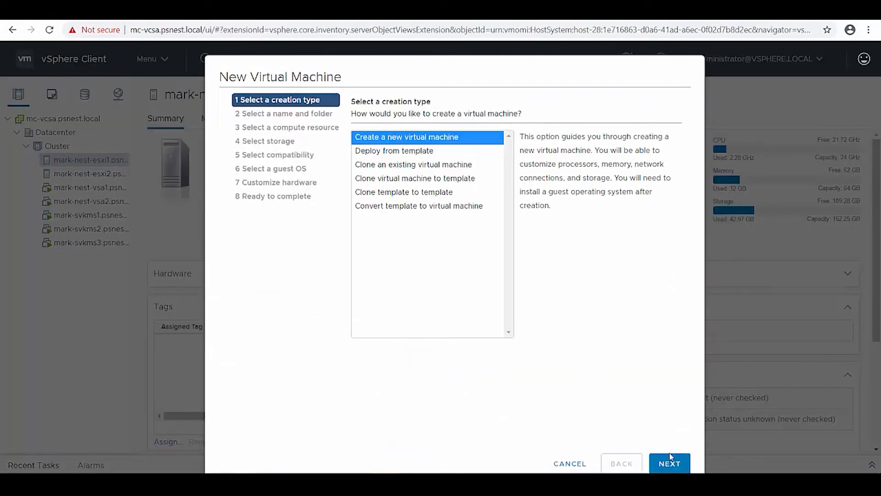
left_click(669, 462)
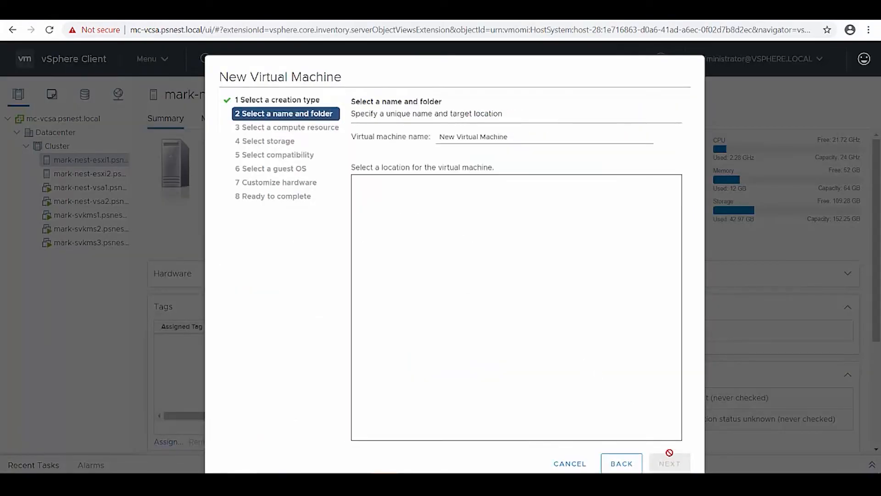
Step: Name the virtual machine EncryptedVM1 and keep the default compute resource
triple_click(489, 144)
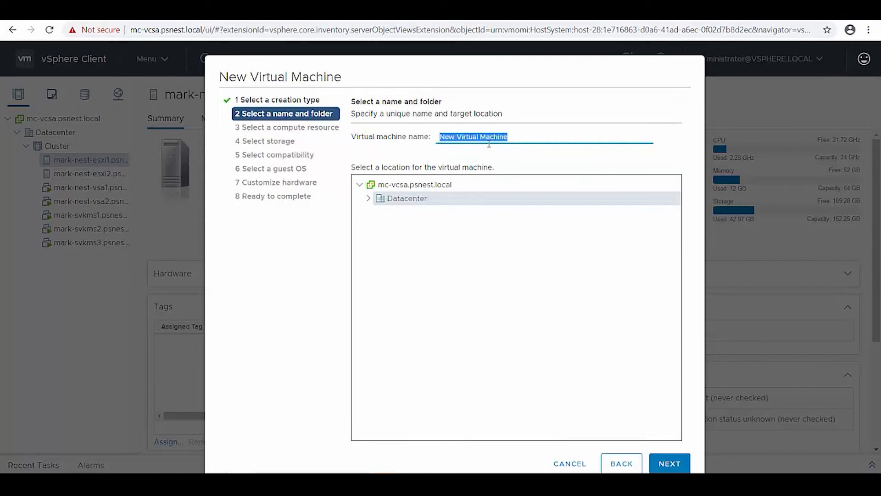
type("EncryptedVM1")
left_click(679, 464)
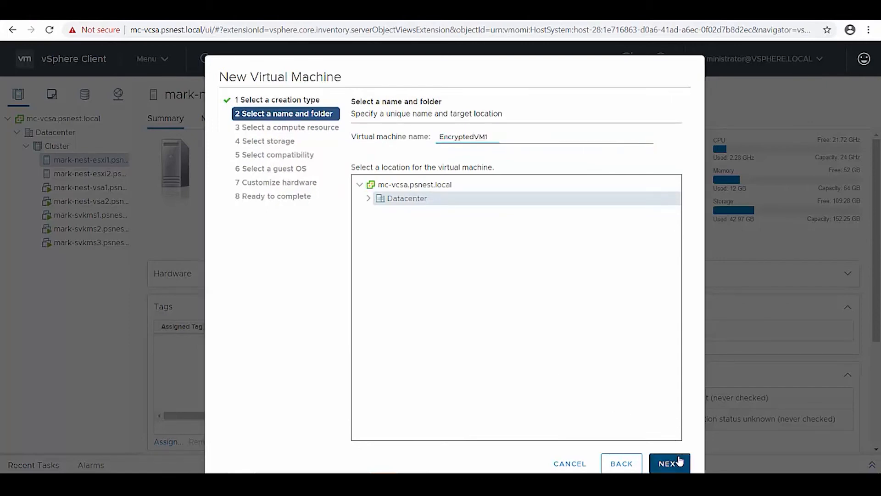
left_click(672, 464)
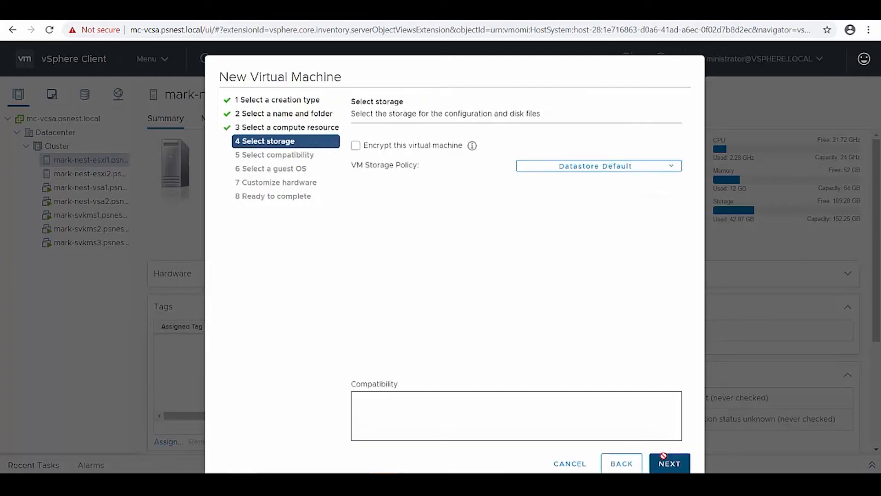
Step: Encrypt the VM and store it on the SvSANDS datastore with VM Encryption Policy
left_click(355, 145)
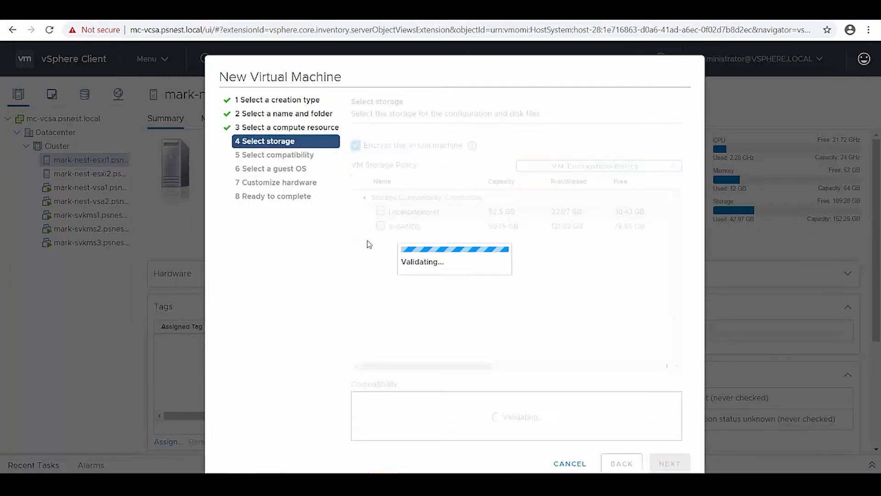
left_click(380, 227)
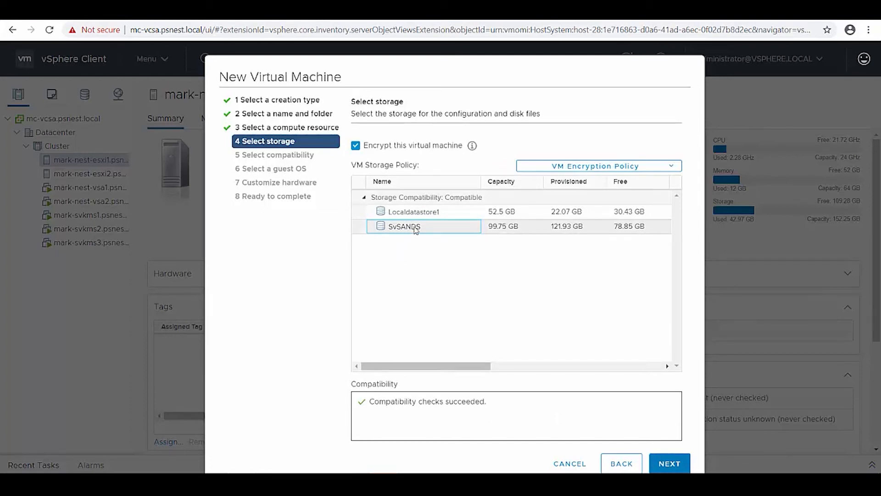
left_click(605, 167)
left_click(604, 182)
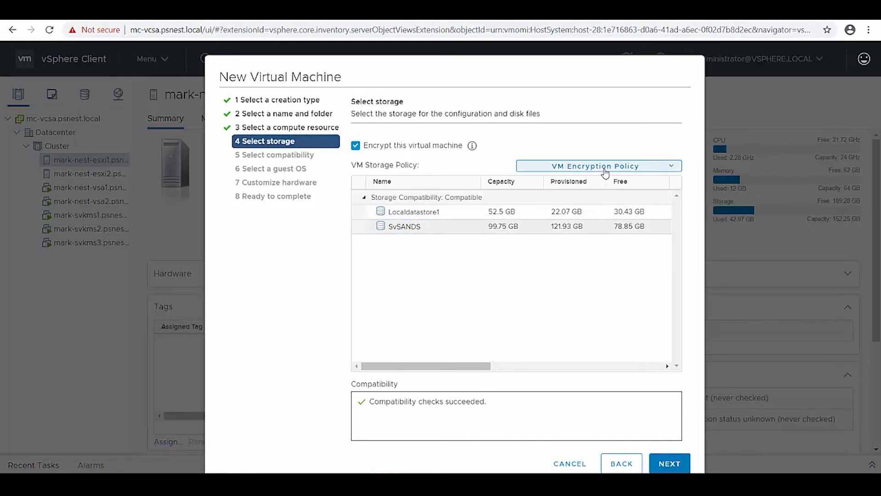
left_click(675, 463)
Step: Make the 40 GB disk thin provisioned under VM Encryption Policy and finish the wizard
left_click(666, 462)
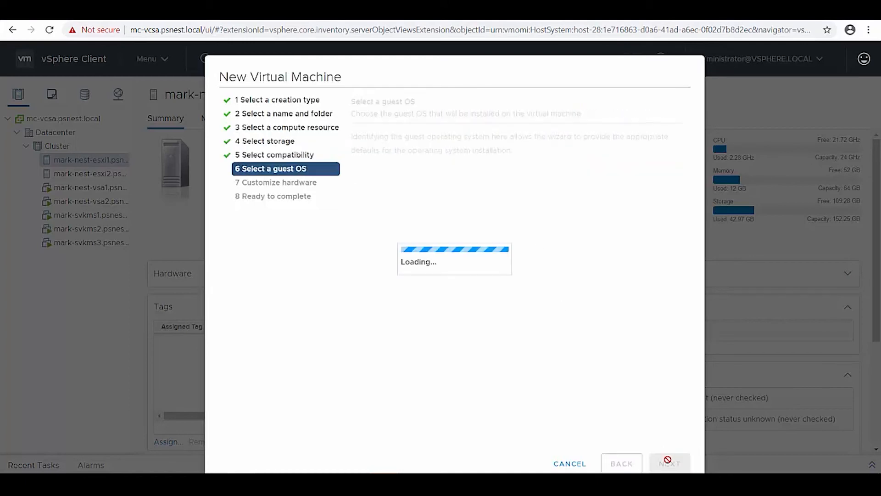
left_click(670, 464)
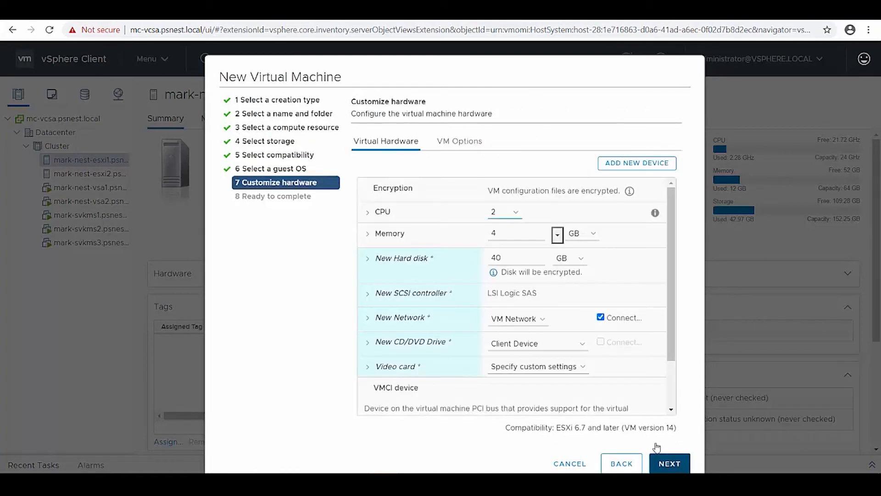
left_click(435, 260)
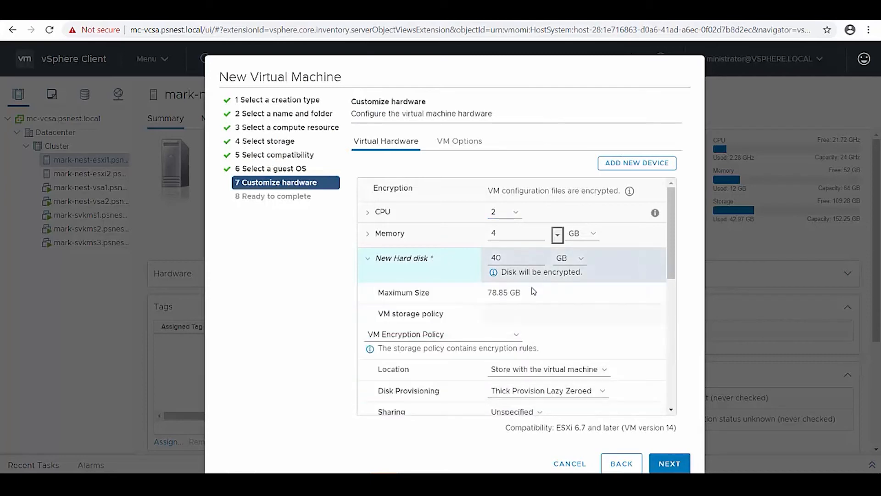
left_click(534, 391)
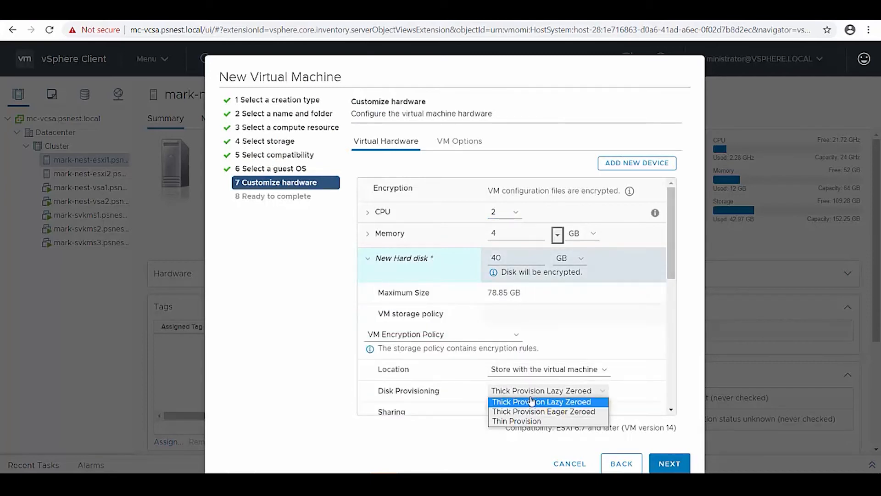
left_click(530, 420)
left_click(472, 334)
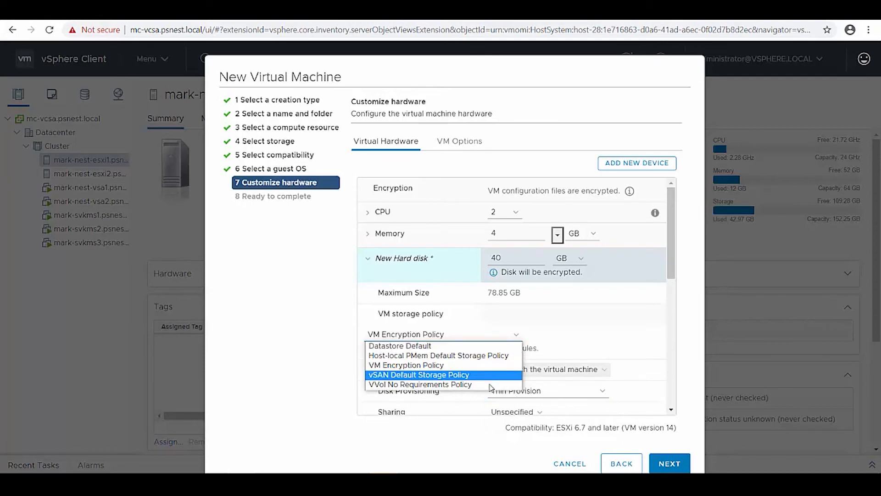
left_click(474, 422)
left_click(669, 463)
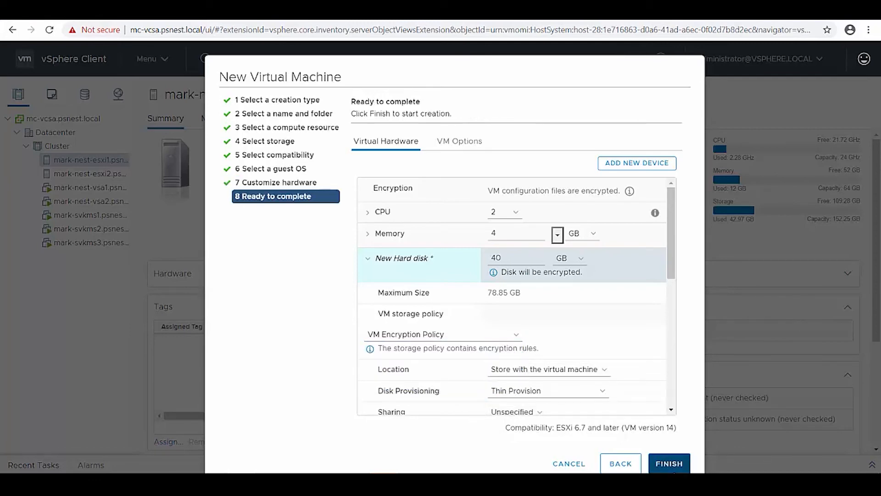
left_click(670, 465)
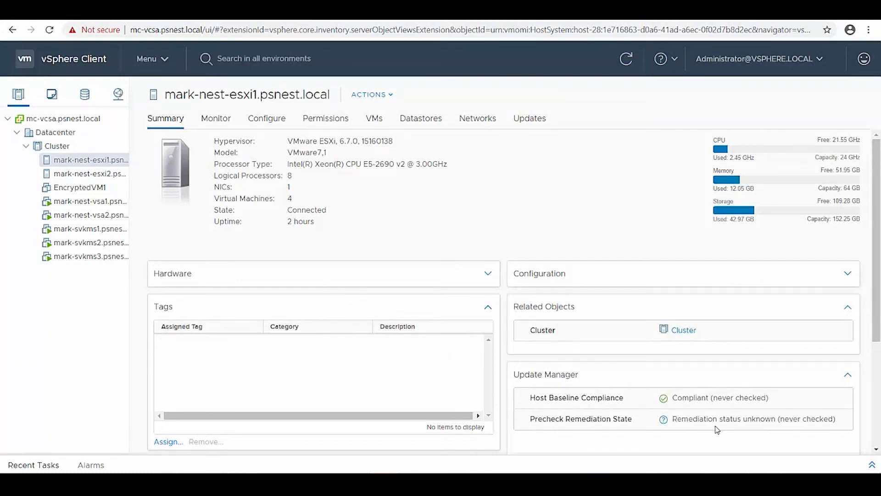
Step: Confirm the VM creation task completed and refresh the SvKMS dashboard key counts
left_click(872, 465)
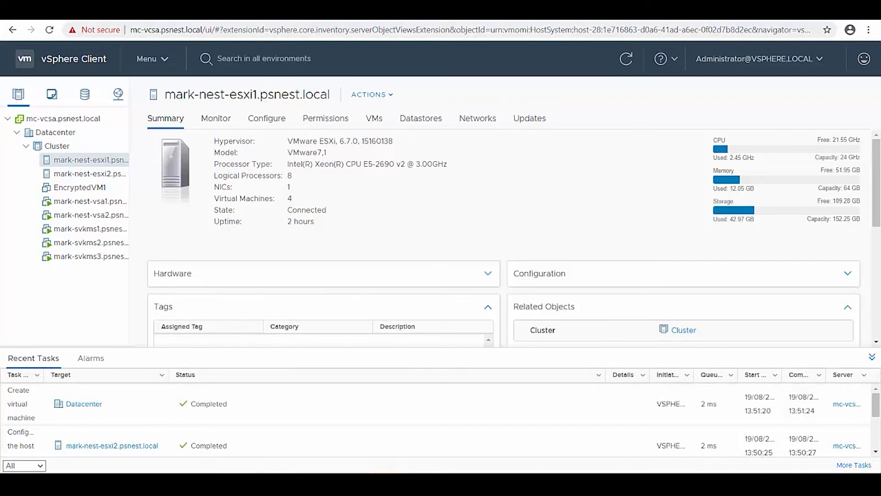
left_click(457, 16)
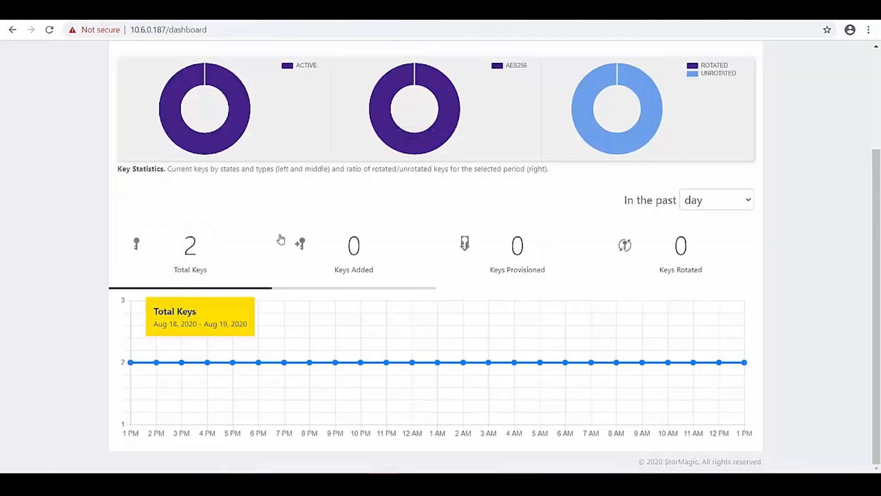
left_click(49, 30)
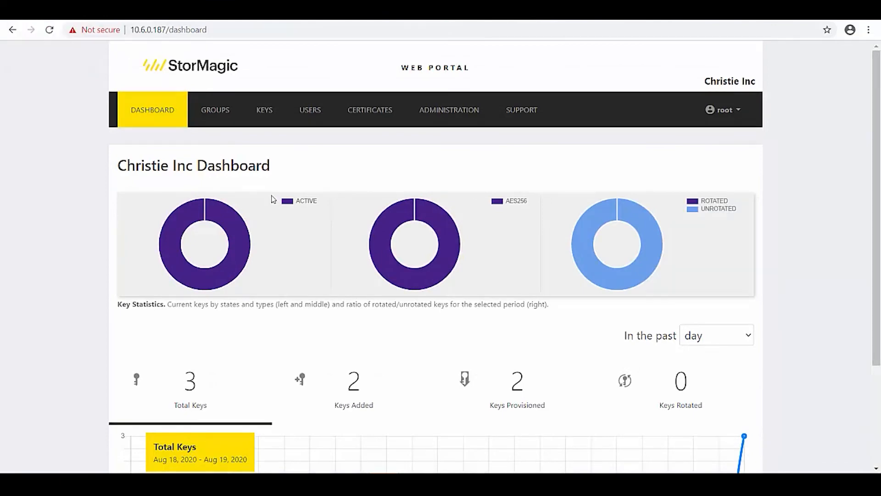
scroll(272, 196, "down", 3)
Step: Power on EncryptedVM1 in the vSphere Client
left_click(74, 16)
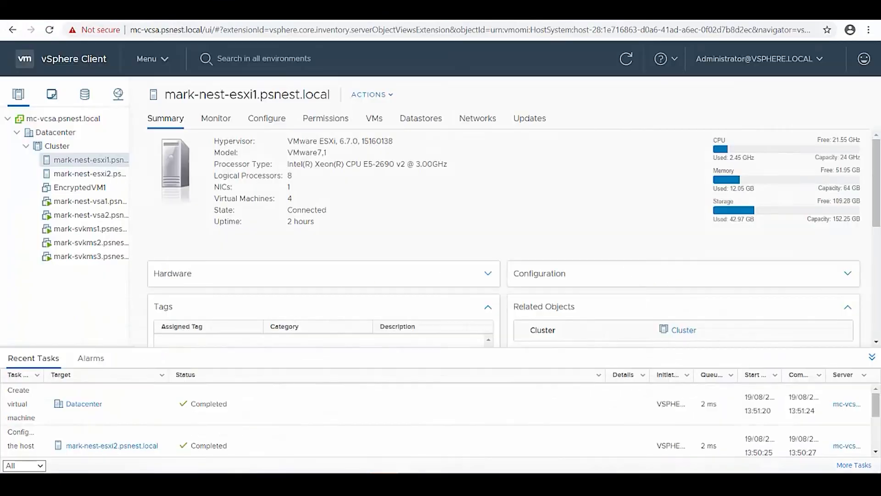
left_click(106, 188)
right_click(106, 188)
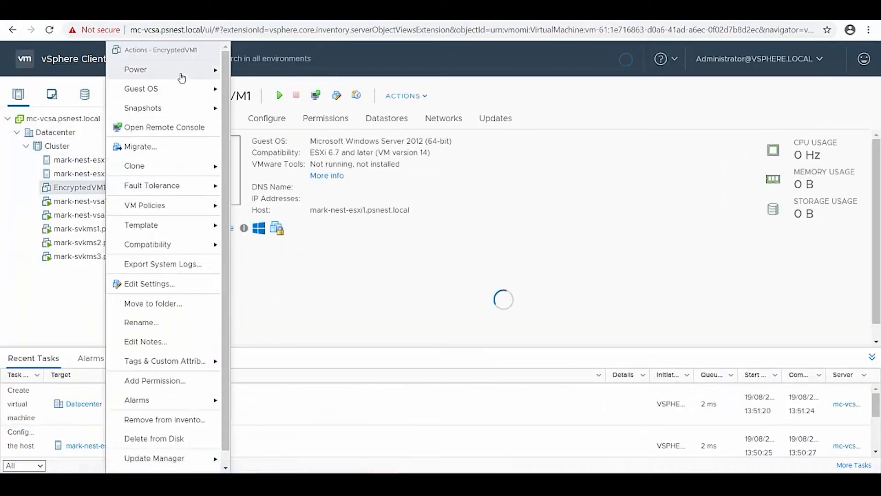
mouse_move(181, 75)
left_click(234, 76)
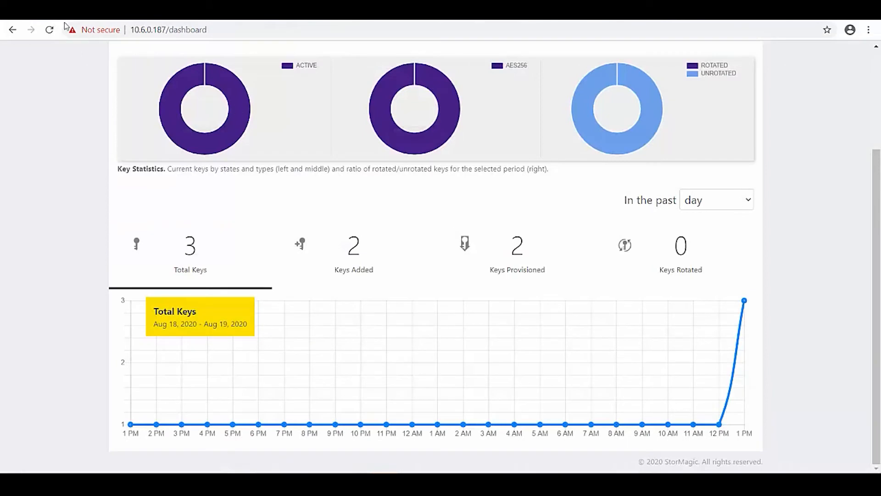
Step: Reload the SvKMS dashboard until it shows 3 keys added and provisioned, then open Keys
left_click(50, 30)
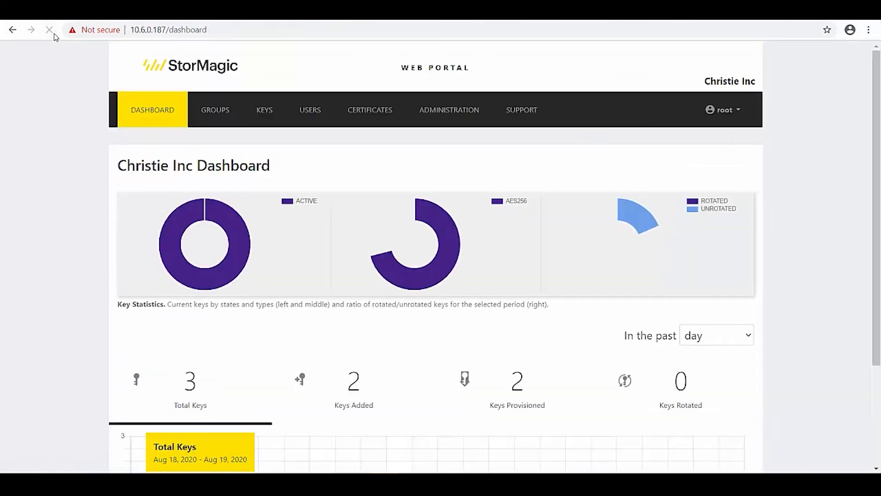
left_click(54, 34)
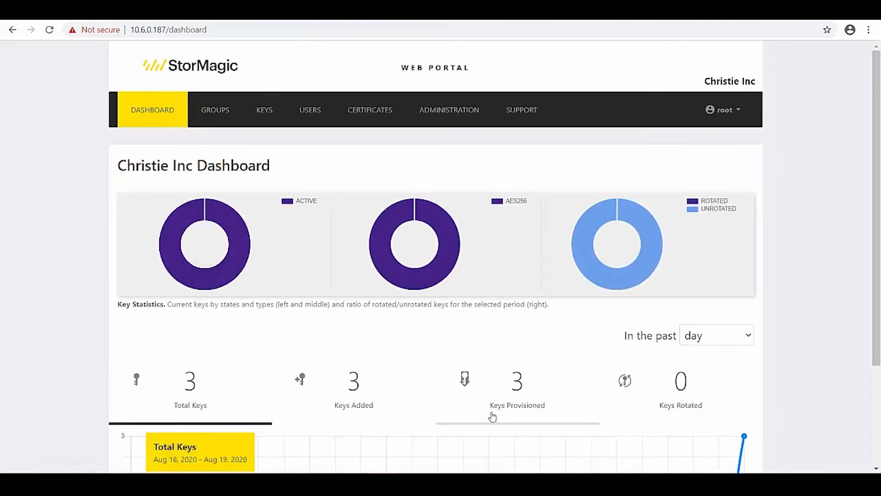
scroll(507, 393, "down", 2)
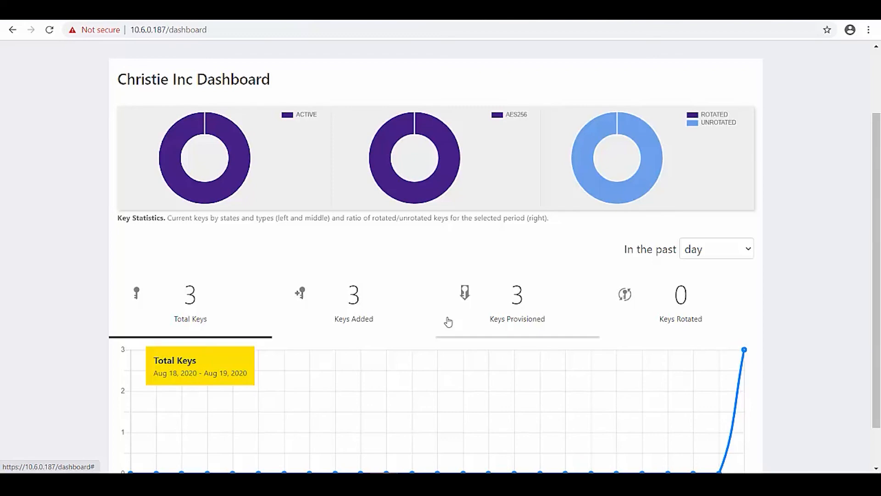
scroll(341, 201, "up", 2)
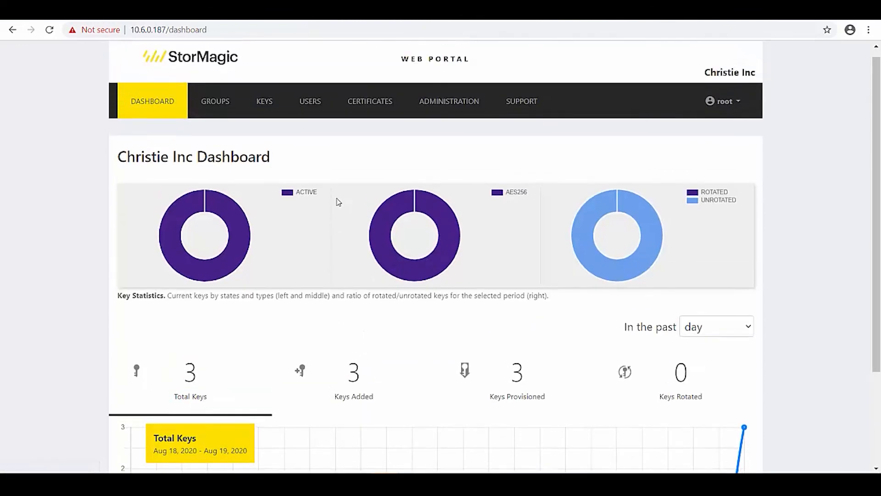
left_click(275, 111)
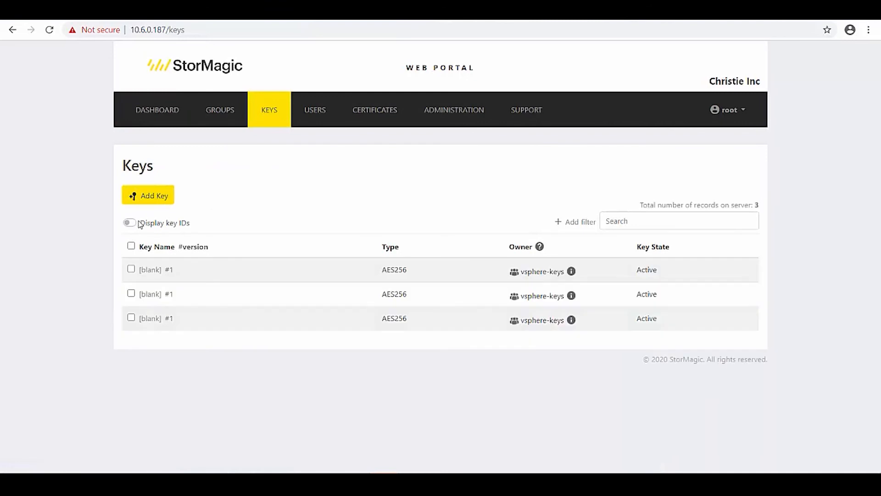
Step: Display key IDs, open the first key's details, and list its operation filter types
left_click(131, 223)
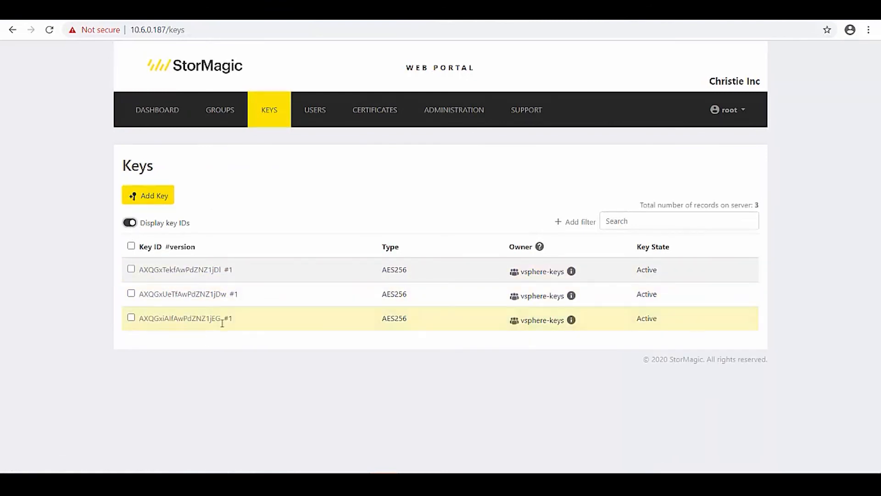
left_click(130, 271)
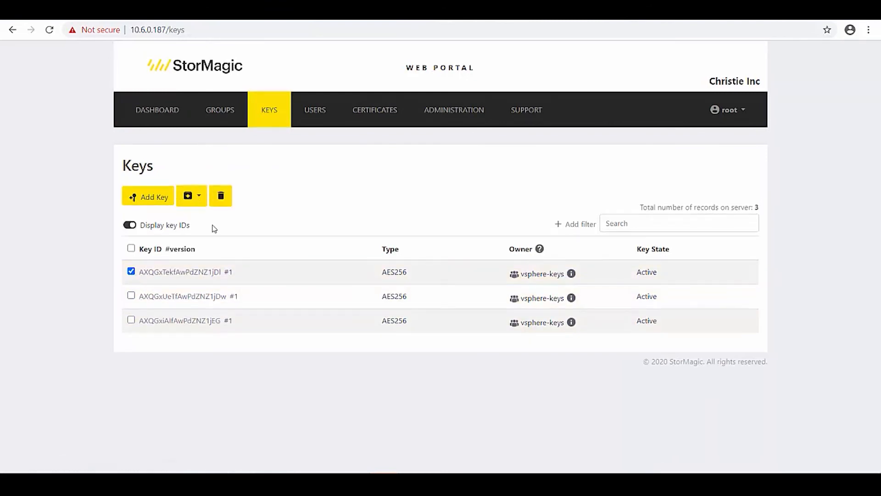
left_click(196, 196)
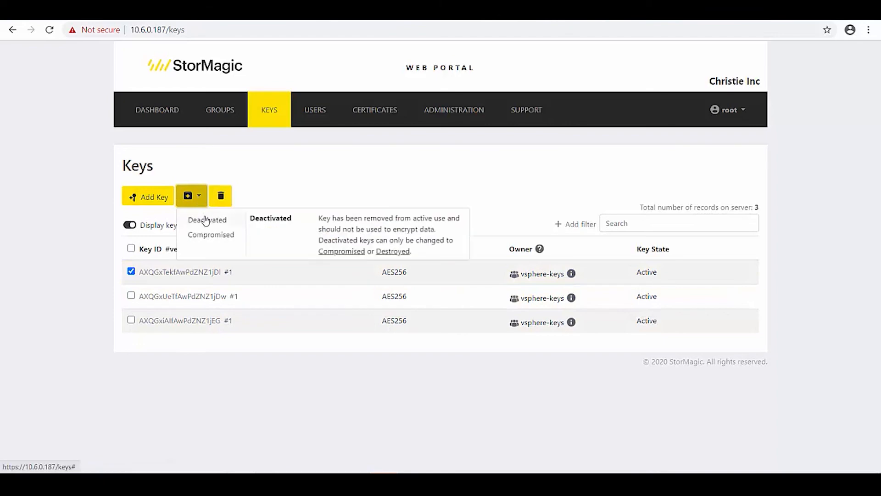
left_click(179, 273)
scroll(245, 282, "down", 1)
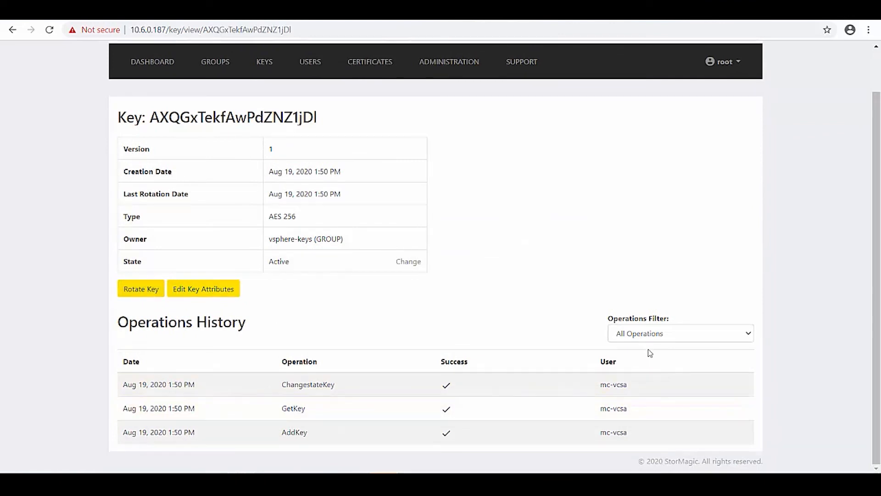
left_click(648, 336)
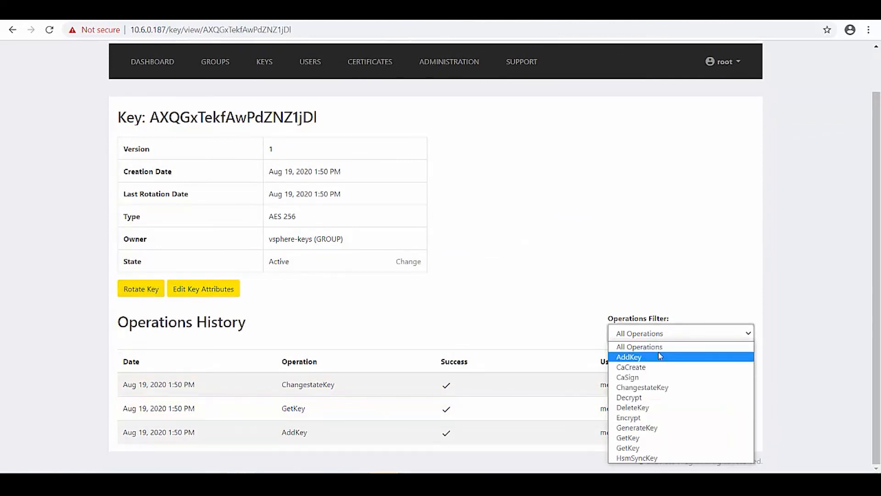